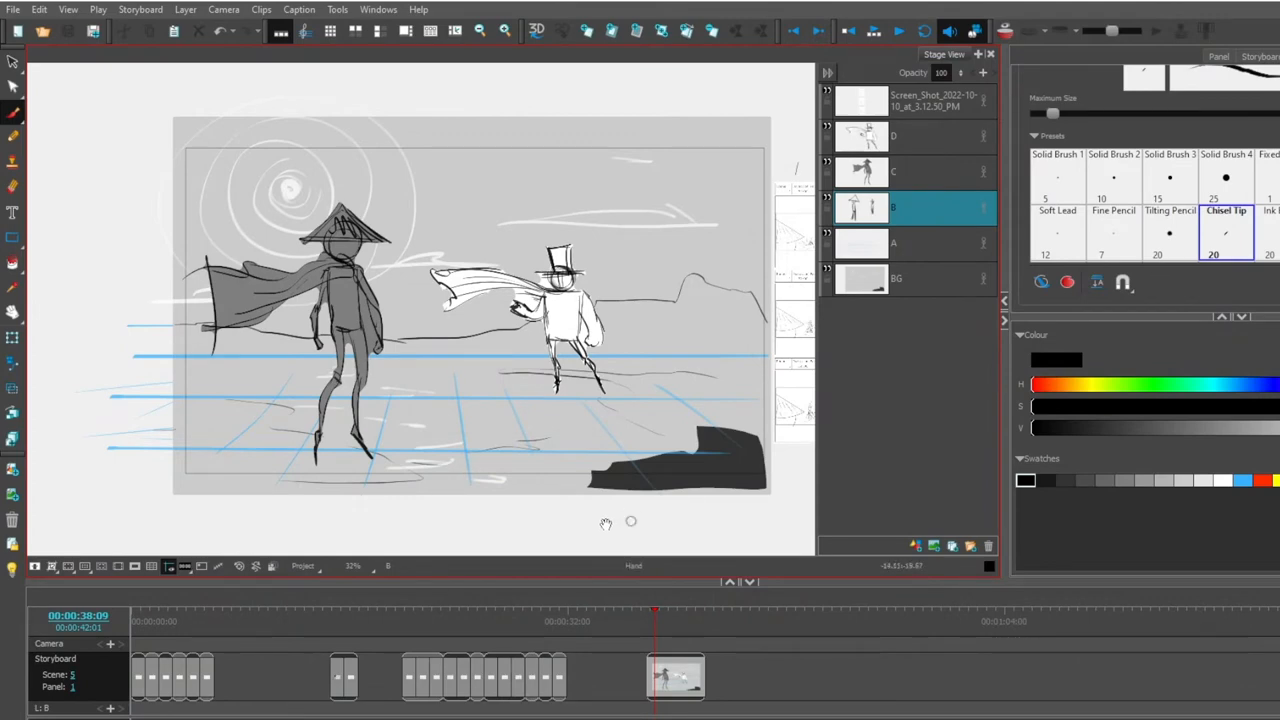
# - Pan across reference panels 13, 14 and 15, then return to the brush
pyautogui.moveTo(633, 518); pyautogui.dragTo(438, 522)
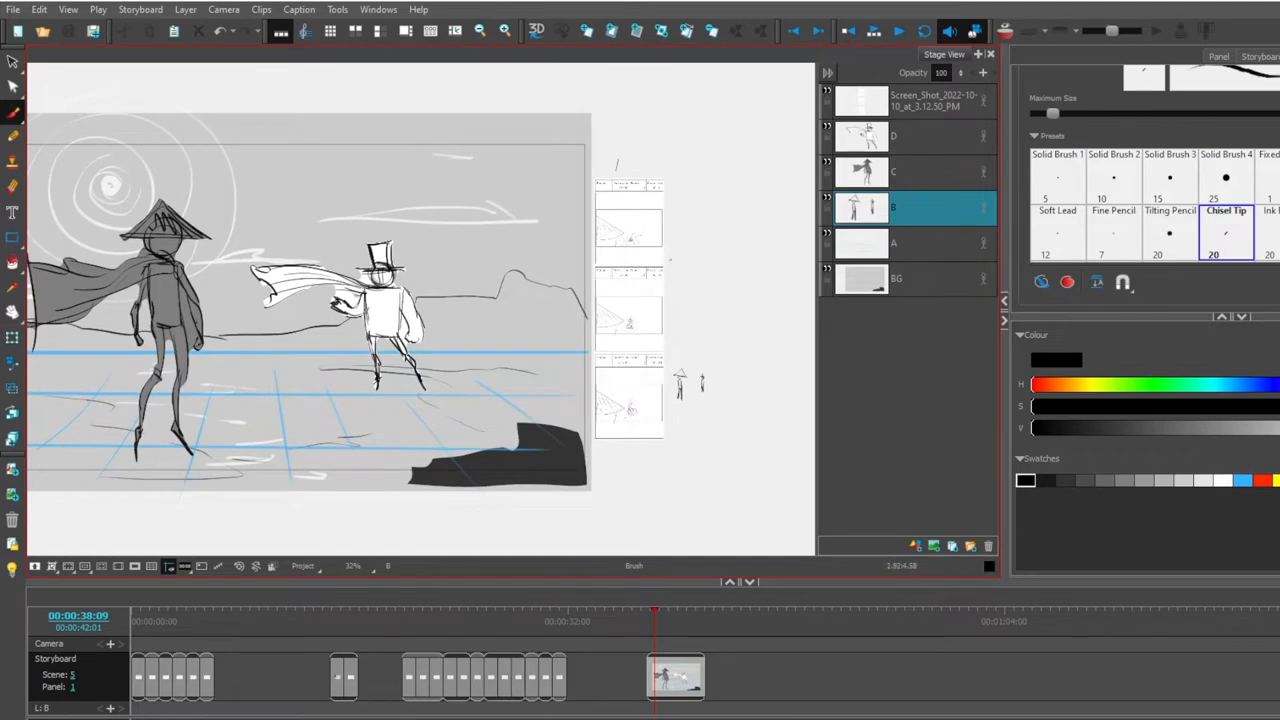
pyautogui.scroll(5, 640, 300)
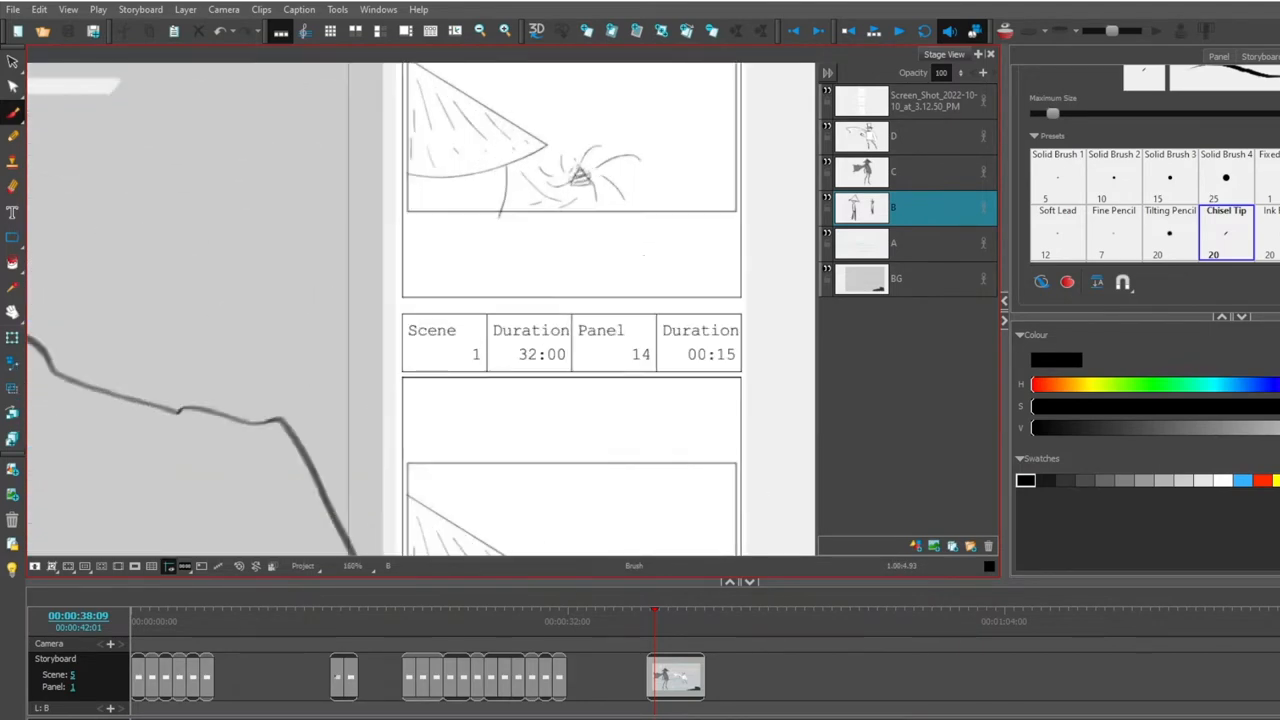
pyautogui.moveTo(427, 193); pyautogui.dragTo(309, 399)
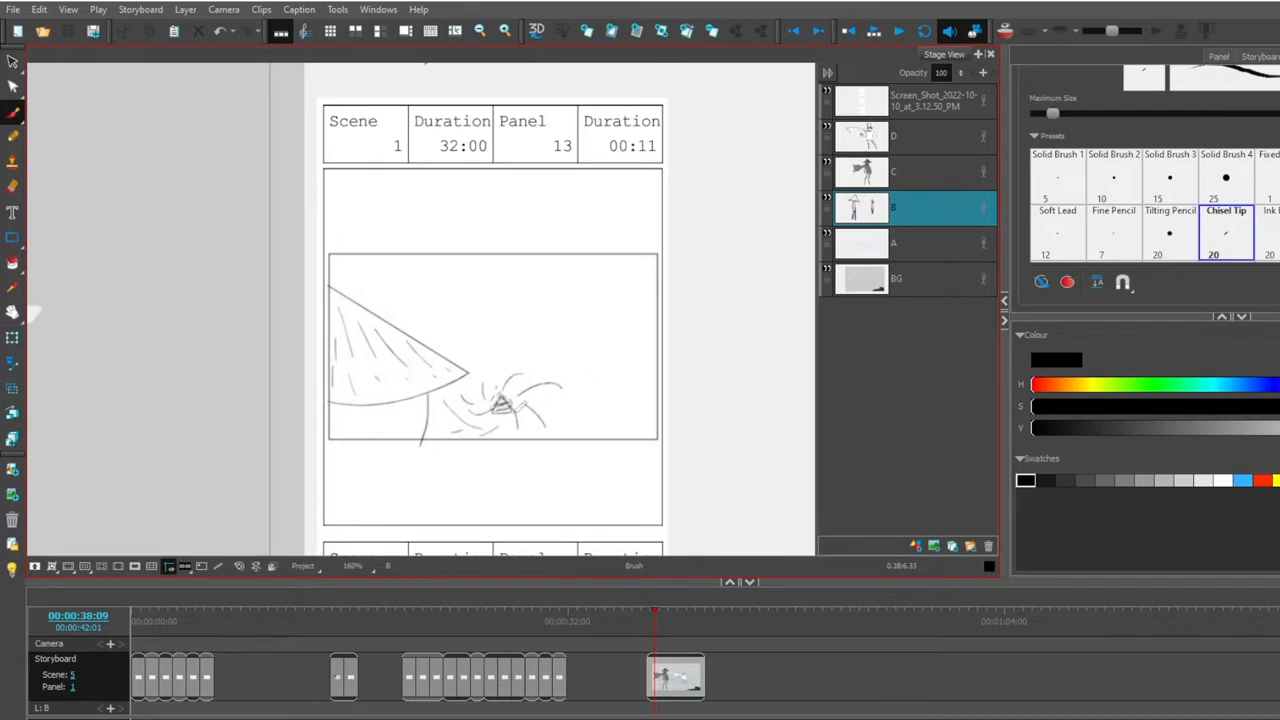
pyautogui.moveTo(366, 463); pyautogui.dragTo(370, 297)
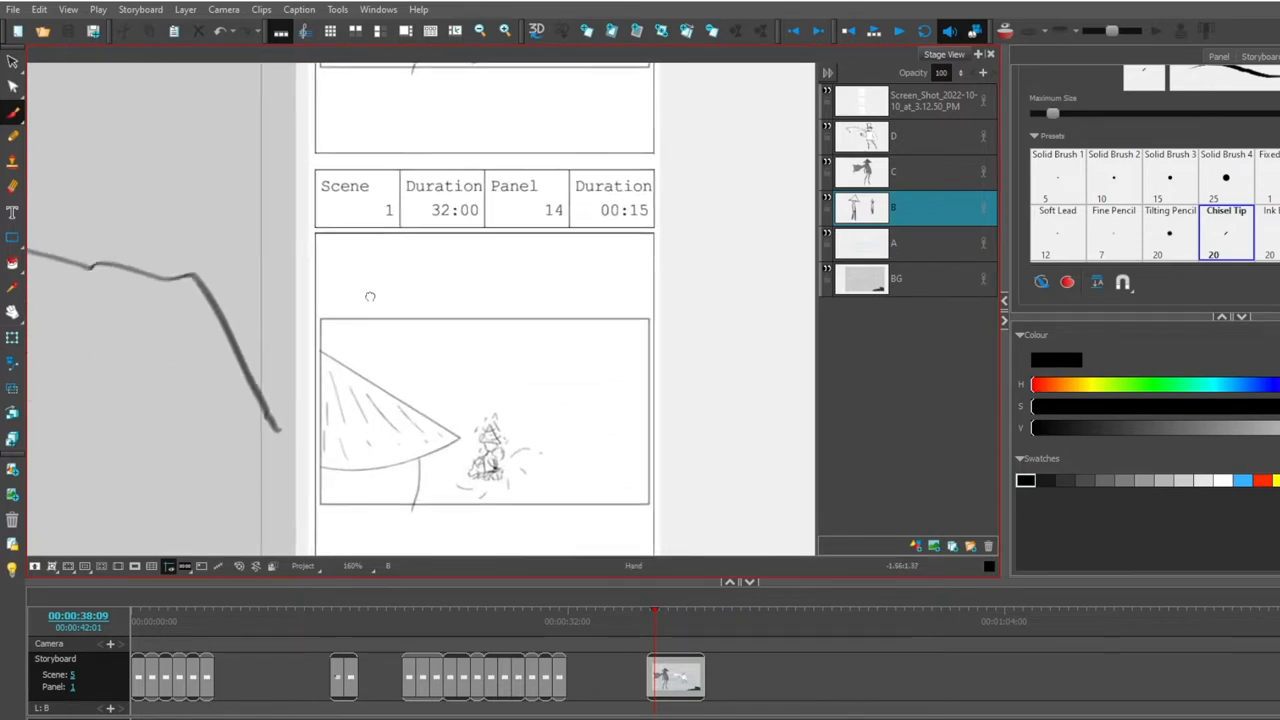
pyautogui.moveTo(410, 470); pyautogui.dragTo(400, 340)
pyautogui.moveTo(430, 480); pyautogui.dragTo(420, 200)
pyautogui.moveTo(420, 380)
pyautogui.mouseDown()
pyautogui.moveTo(385, 240)
pyautogui.moveTo(335, 262)
pyautogui.mouseUp()
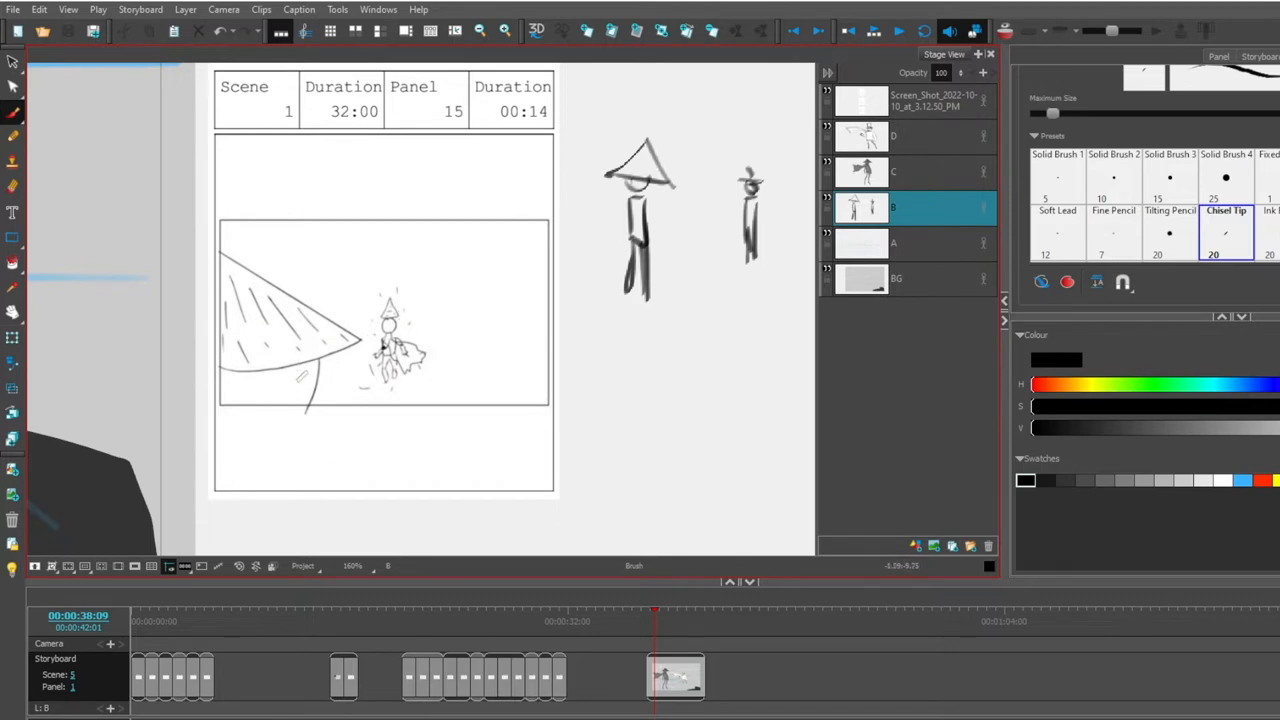
pyautogui.moveTo(257, 312); pyautogui.dragTo(274, 456)
pyautogui.moveTo(300, 250); pyautogui.dragTo(320, 440)
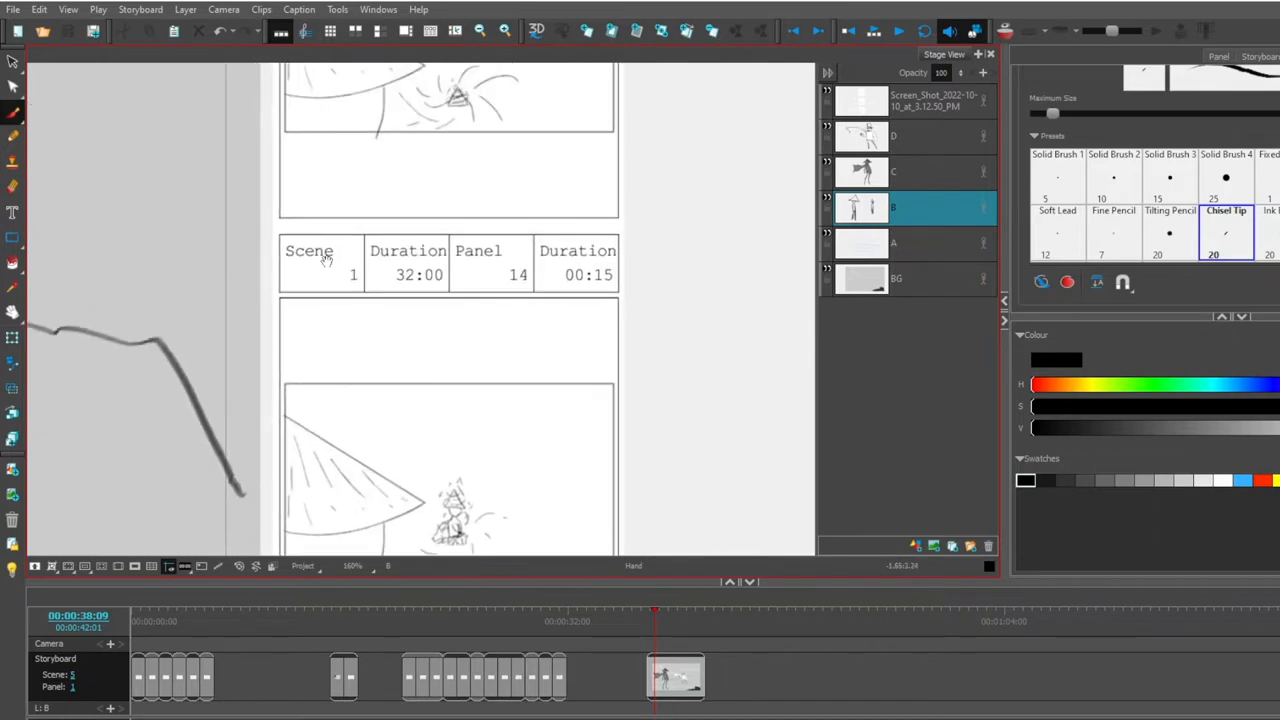
pyautogui.moveTo(320, 300); pyautogui.dragTo(338, 475)
pyautogui.press('space')
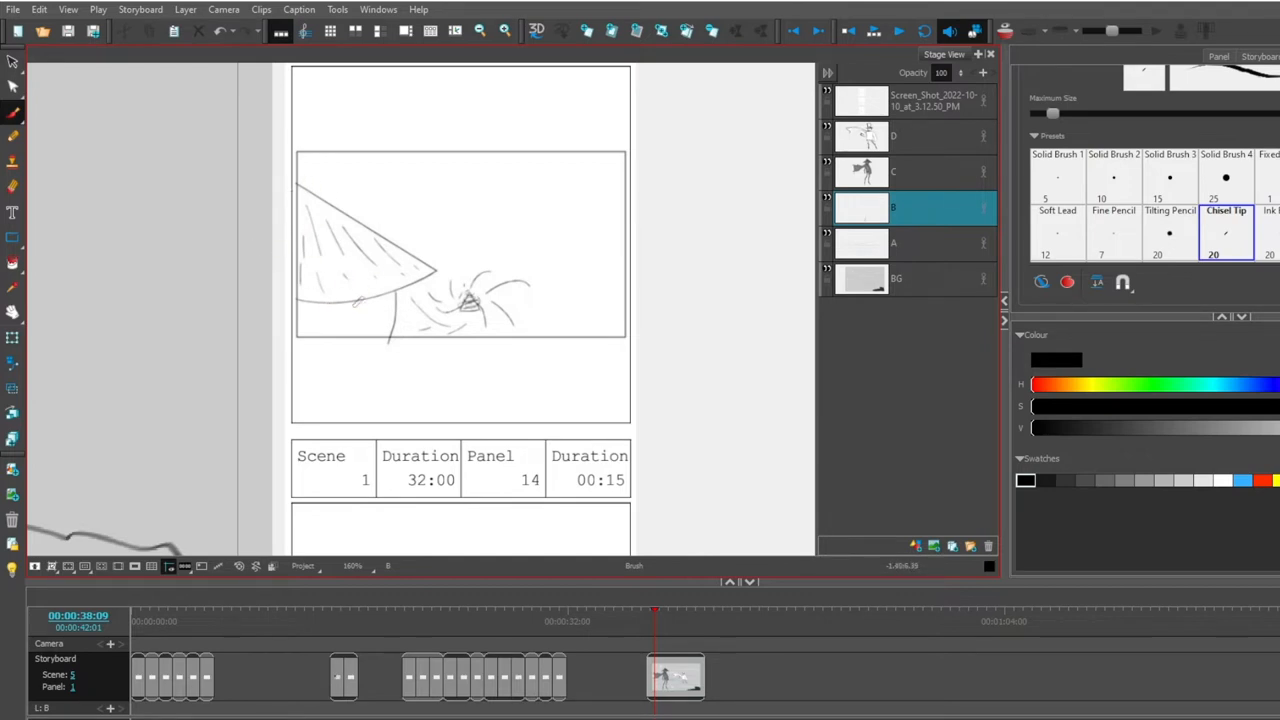
# - Bring the two small standing figures beside panel 15 into view
pyautogui.moveTo(444, 322); pyautogui.dragTo(300, 284)
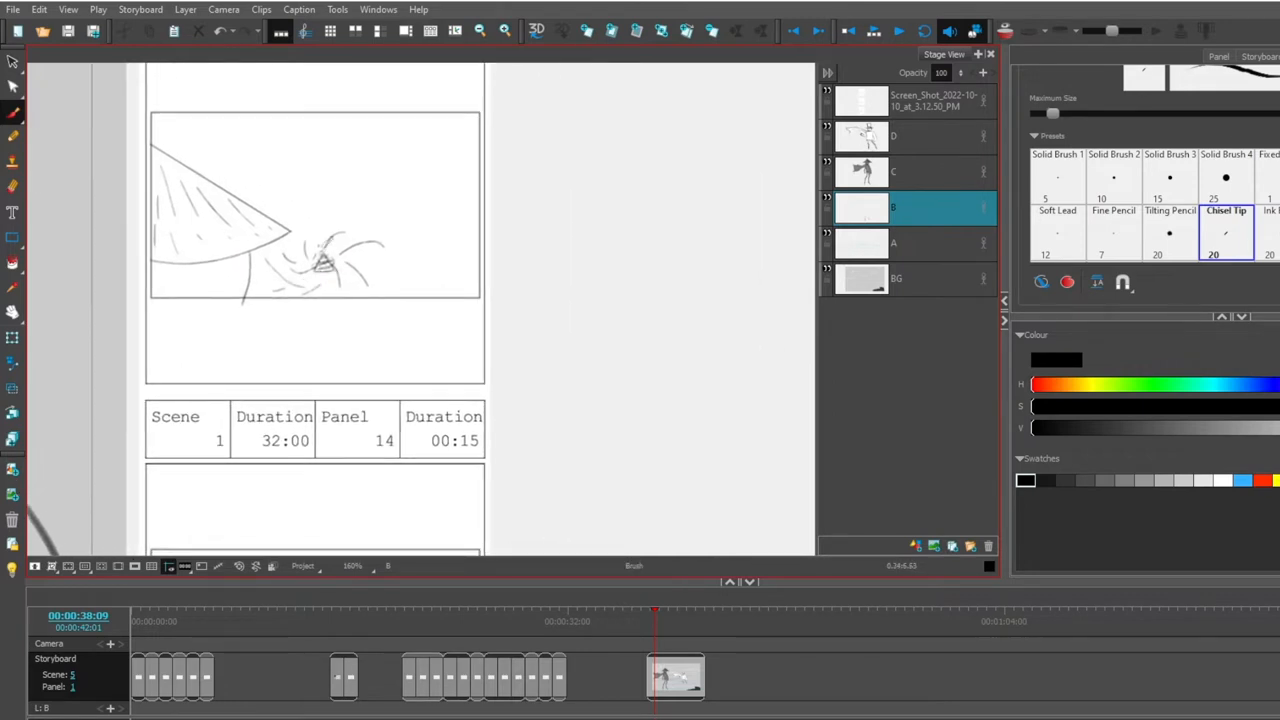
pyautogui.moveTo(300, 296); pyautogui.dragTo(312, 262)
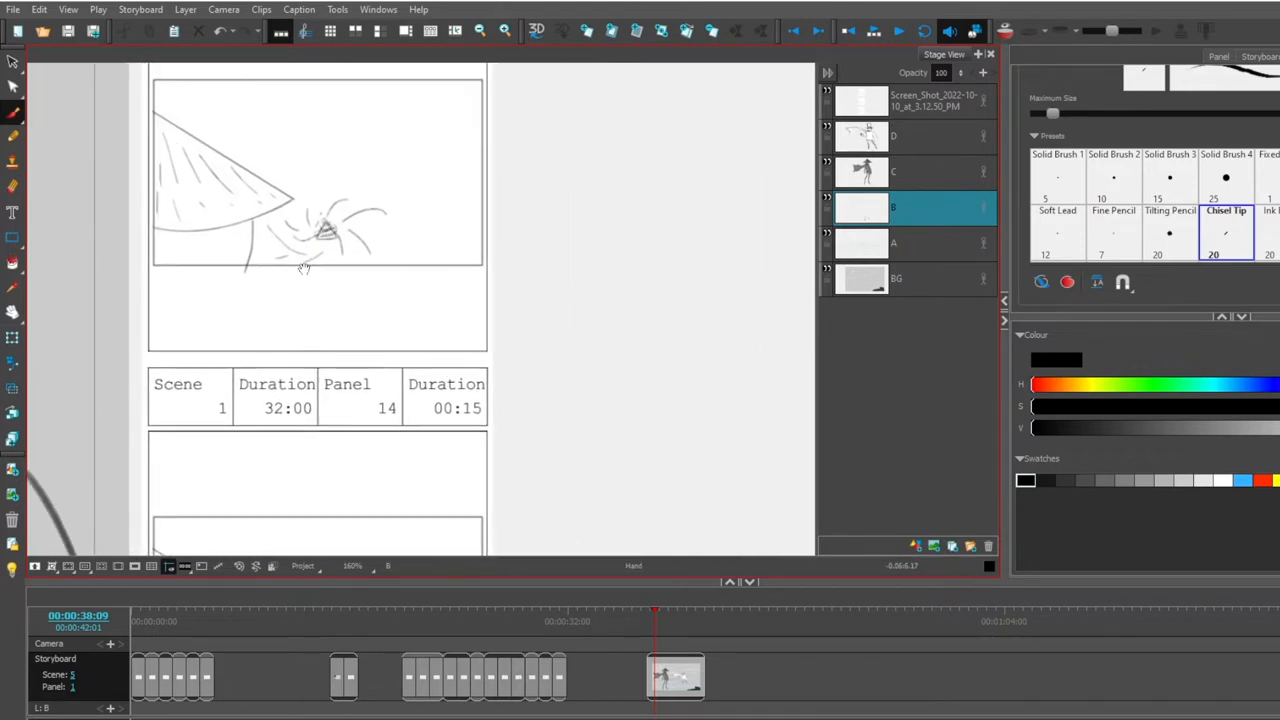
pyautogui.moveTo(326, 380); pyautogui.dragTo(340, 240)
pyautogui.moveTo(322, 378); pyautogui.dragTo(326, 318)
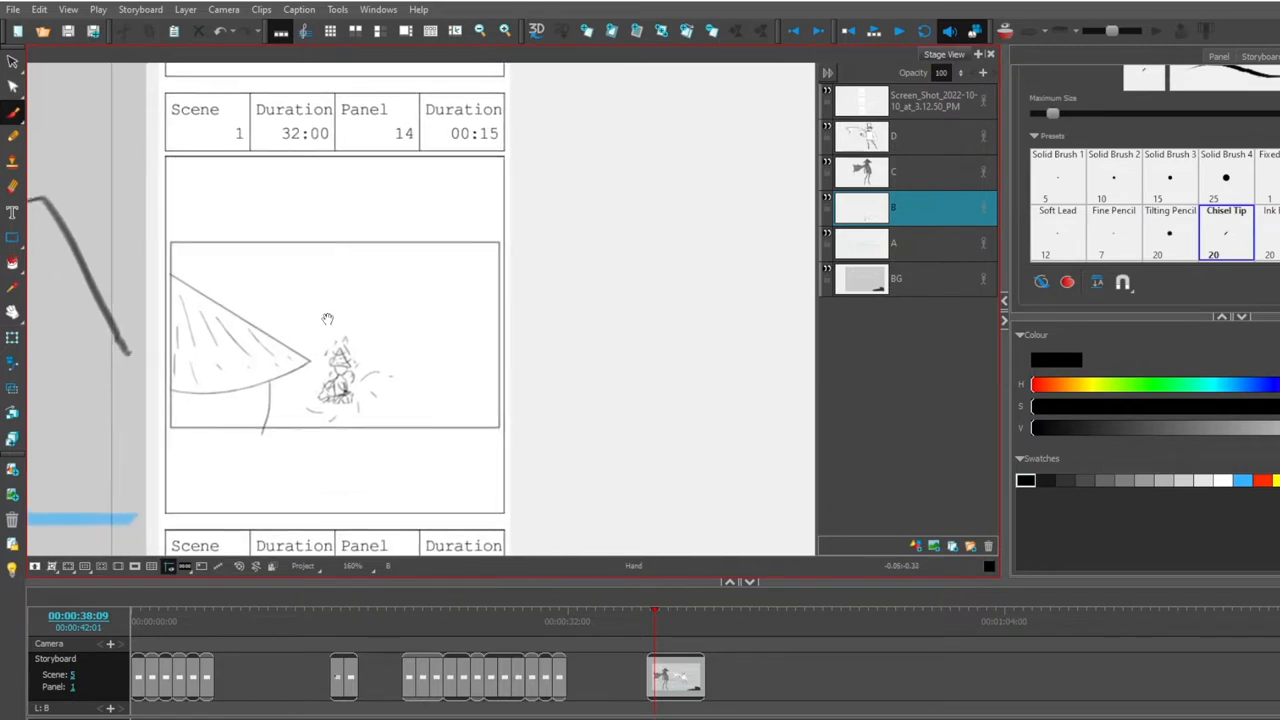
pyautogui.moveTo(326, 402); pyautogui.dragTo(348, 290)
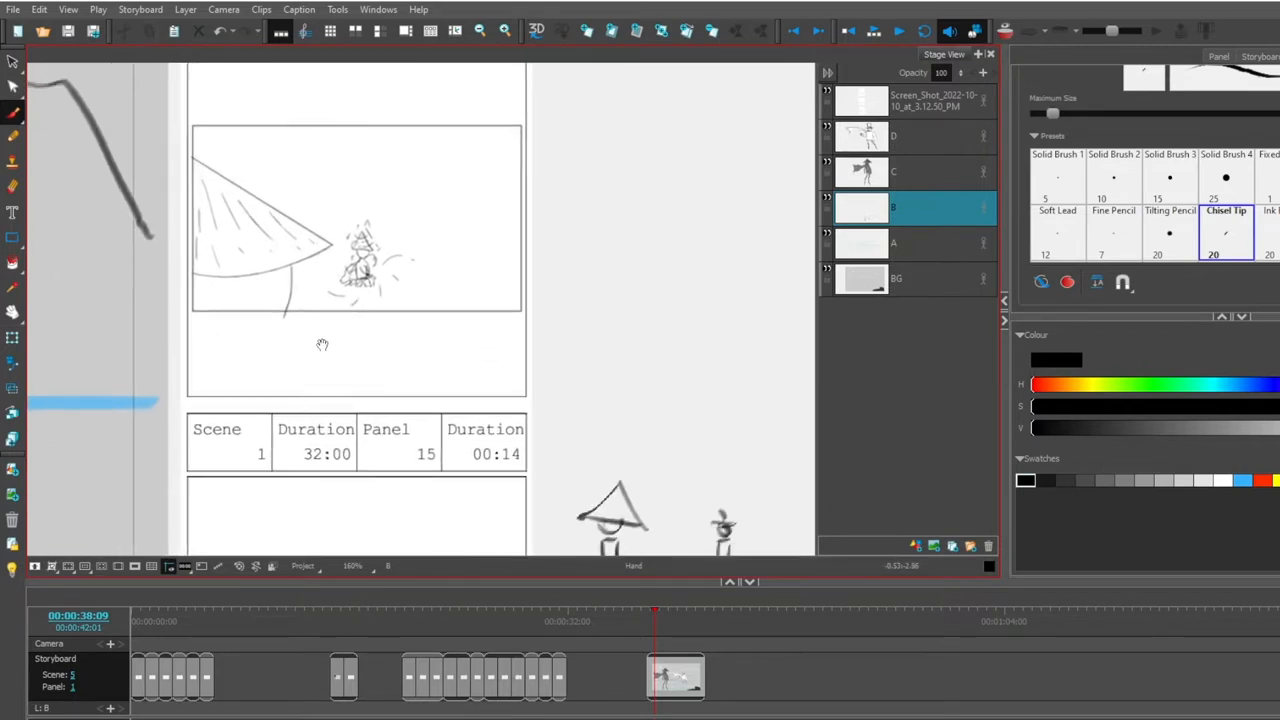
pyautogui.moveTo(306, 330)
pyautogui.mouseDown()
pyautogui.moveTo(366, 386)
pyautogui.moveTo(300, 300)
pyautogui.moveTo(304, 418)
pyautogui.mouseUp()
# - Sketch a rough rectangular frame with a floor line around the two figures, darkening its edges
pyautogui.moveTo(302, 306)
pyautogui.mouseDown()
pyautogui.moveTo(312, 438)
pyautogui.moveTo(590, 440)
pyautogui.moveTo(568, 258)
pyautogui.mouseUp()
pyautogui.moveTo(420, 248); pyautogui.dragTo(570, 266)
pyautogui.moveTo(296, 240)
pyautogui.mouseDown()
pyautogui.moveTo(560, 258)
pyautogui.moveTo(566, 426)
pyautogui.moveTo(306, 428)
pyautogui.mouseUp()
pyautogui.moveTo(310, 434); pyautogui.dragTo(306, 250)
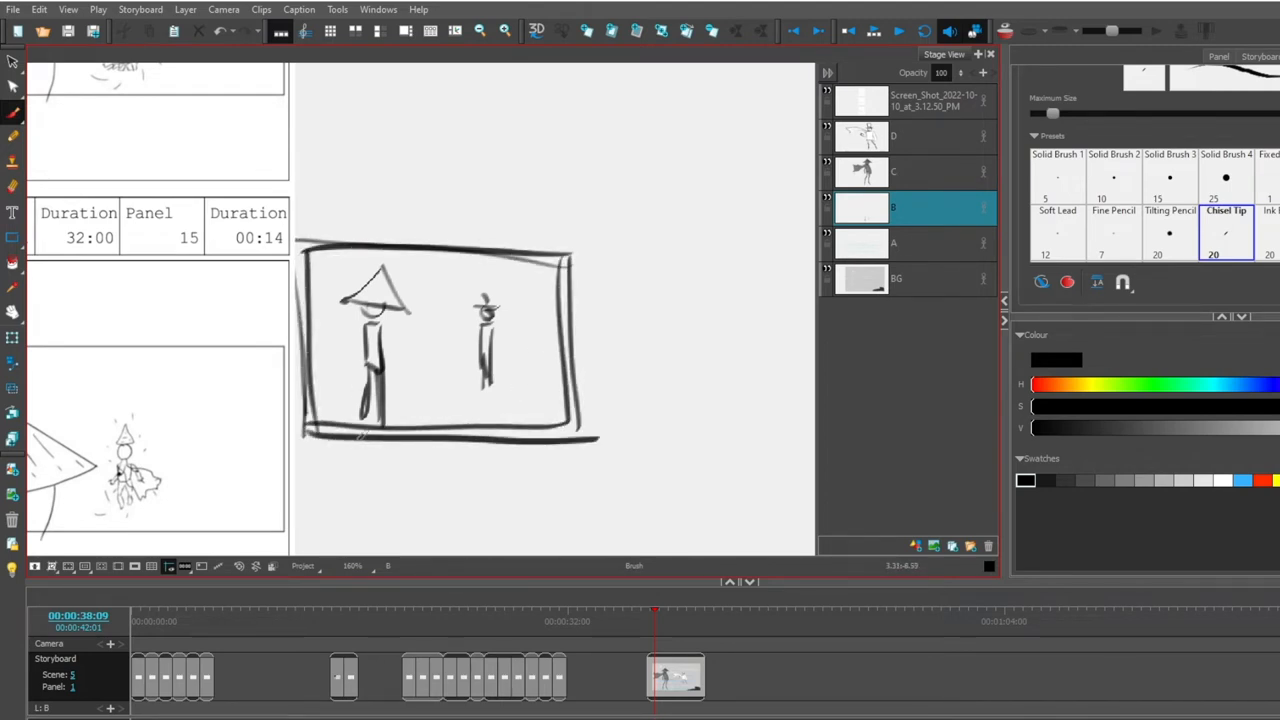
pyautogui.moveTo(470, 418); pyautogui.dragTo(560, 412)
pyautogui.moveTo(316, 414)
pyautogui.mouseDown()
pyautogui.moveTo(564, 408)
pyautogui.moveTo(310, 412)
pyautogui.moveTo(312, 246)
pyautogui.mouseUp()
pyautogui.moveTo(322, 404); pyautogui.dragTo(326, 248)
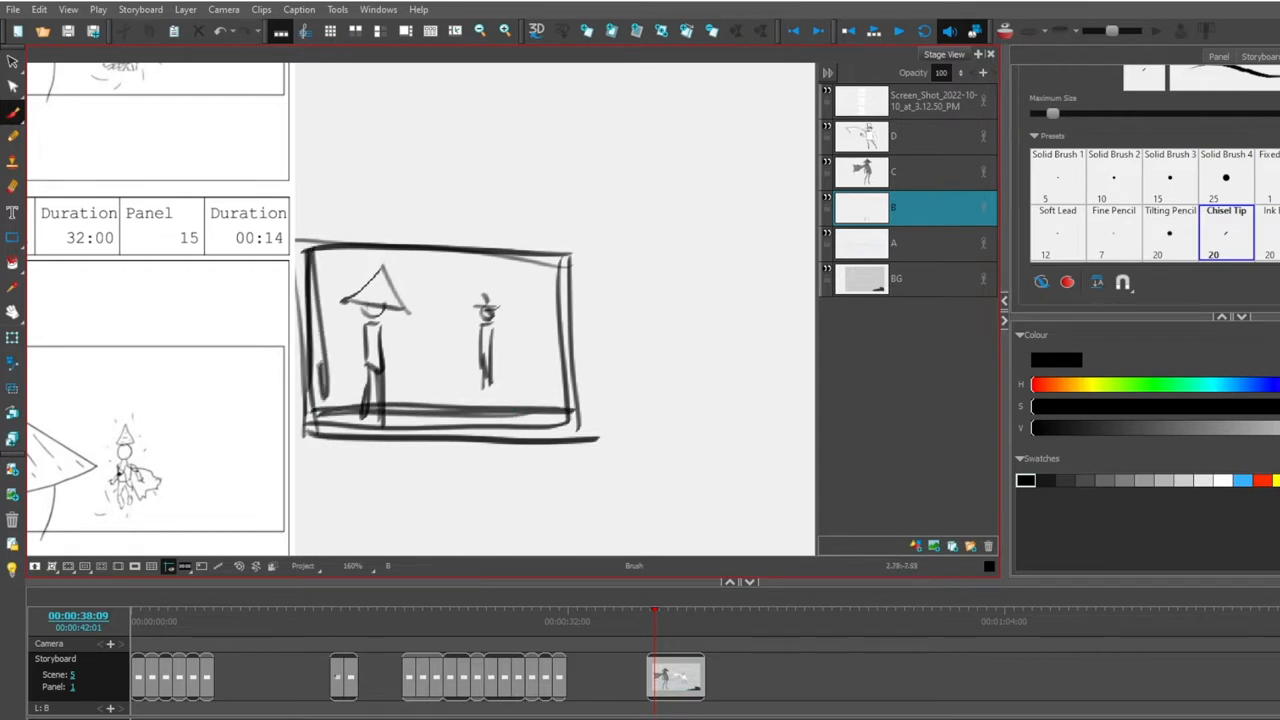
pyautogui.moveTo(320, 366); pyautogui.dragTo(314, 240)
pyautogui.moveTo(320, 240)
pyautogui.mouseDown()
pyautogui.moveTo(566, 258)
pyautogui.moveTo(566, 408)
pyautogui.mouseUp()
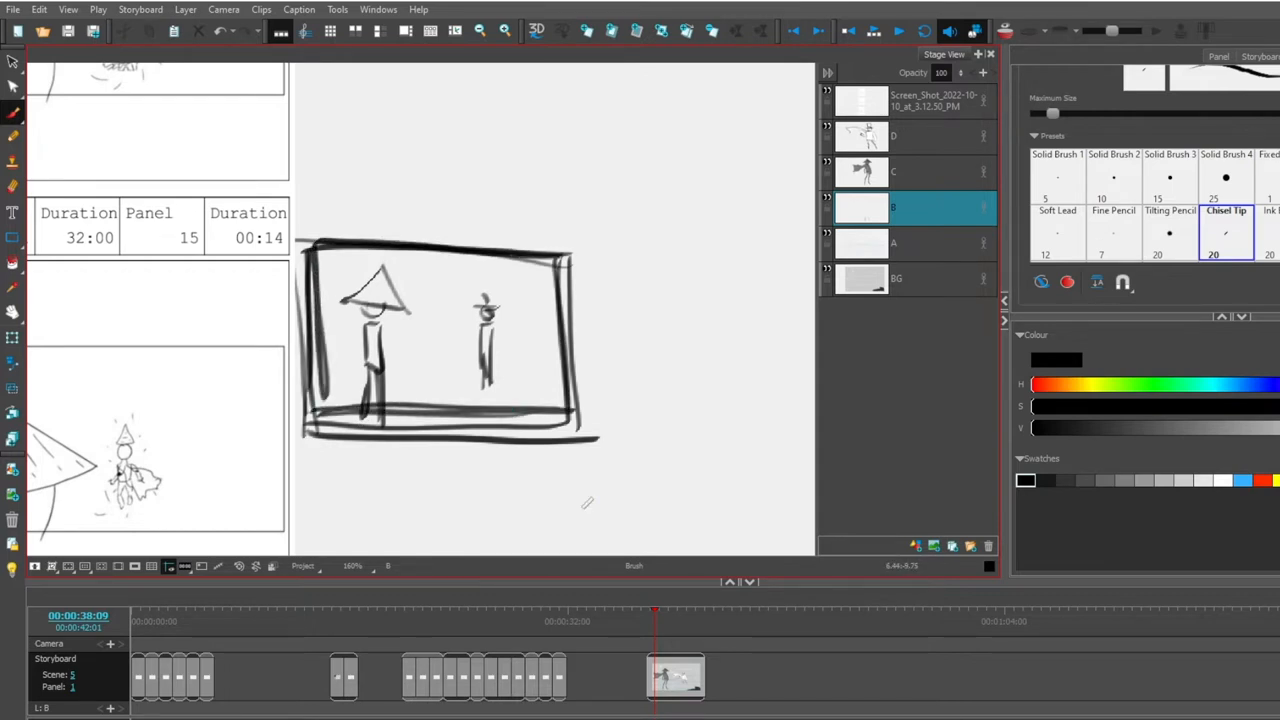
# - Delete layer B with the framed thumbnail sketch and centre the whole shot
pyautogui.click(990, 546)
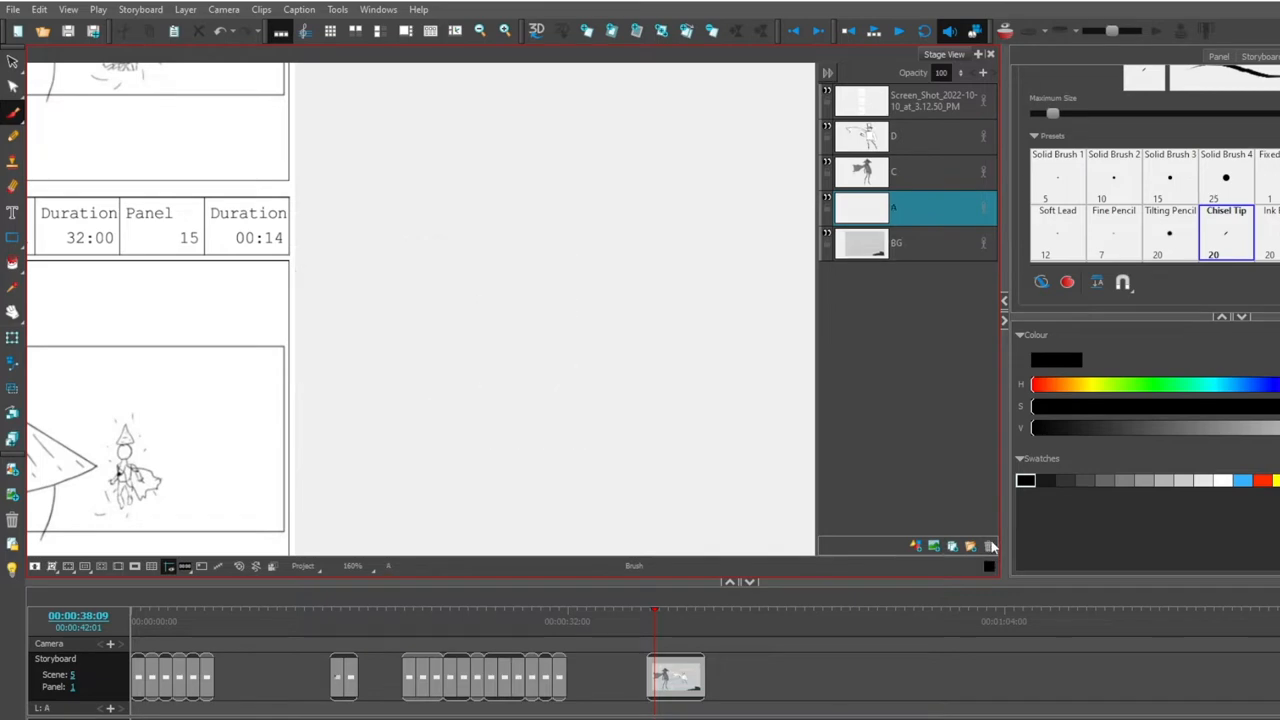
pyautogui.scroll(-5, 327, 291)
pyautogui.scroll(-5, 327, 291)
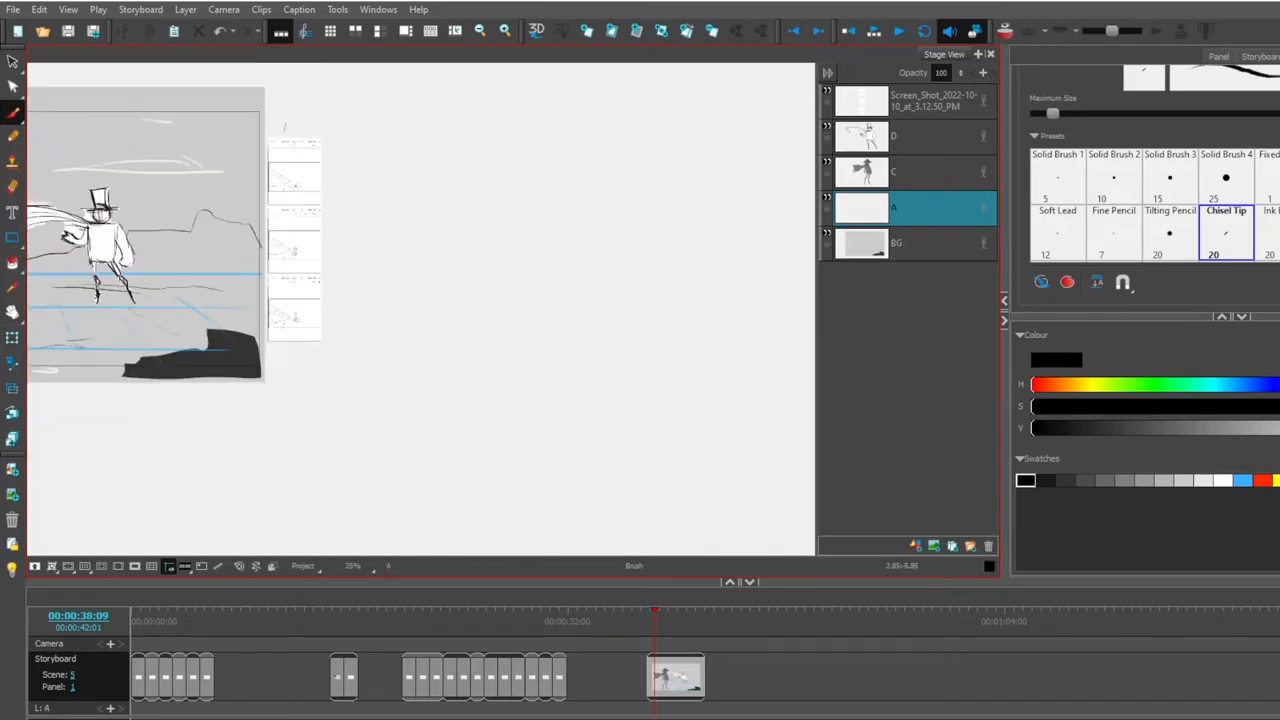
pyautogui.moveTo(150, 240); pyautogui.dragTo(450, 340)
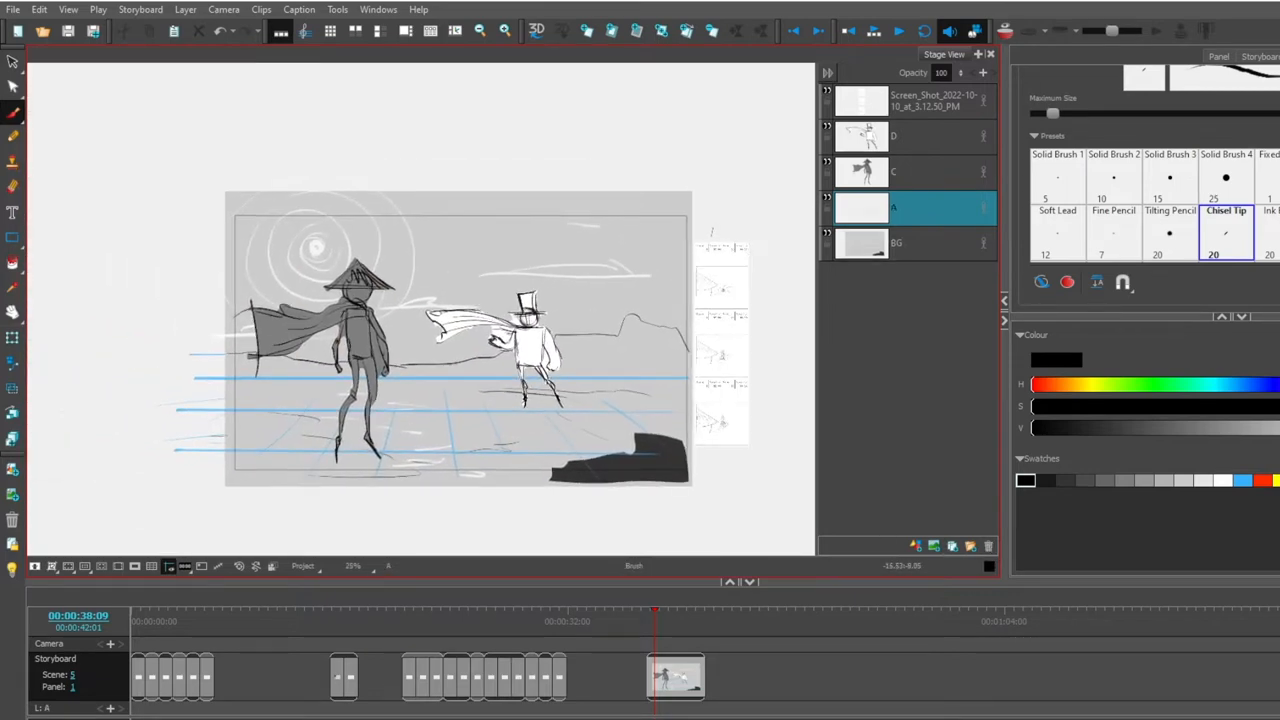
pyautogui.scroll(5, 450, 340)
pyautogui.scroll(-3, 450, 340)
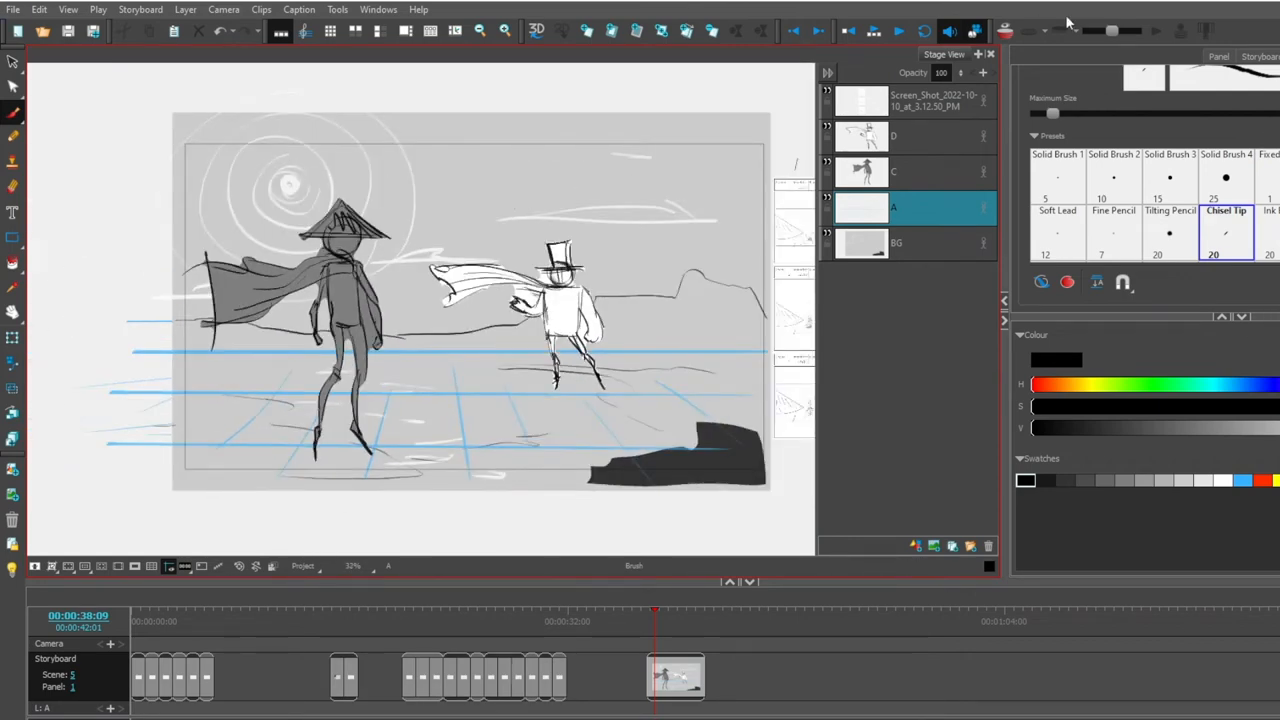
# - Toggle the caped character's and top-hat character's layers off and back on
pyautogui.click(828, 165)
pyautogui.click(828, 165)
pyautogui.click(828, 165)
pyautogui.click(828, 128)
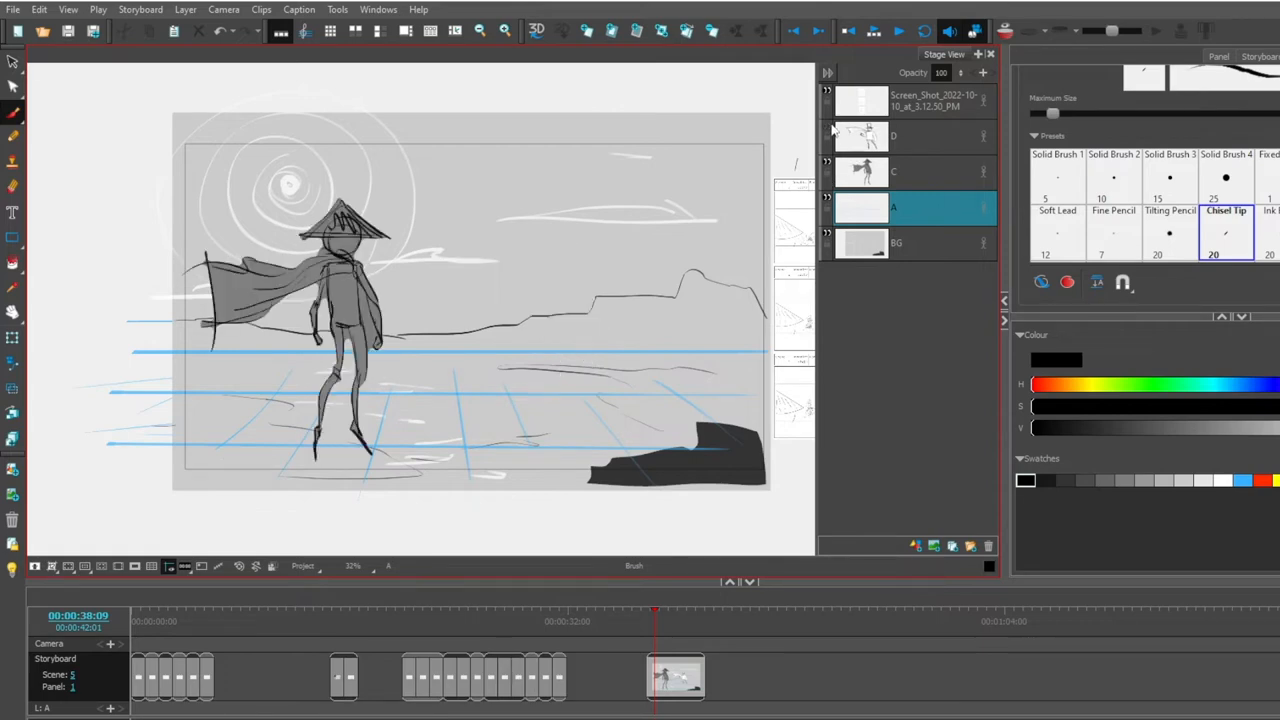
pyautogui.click(828, 128)
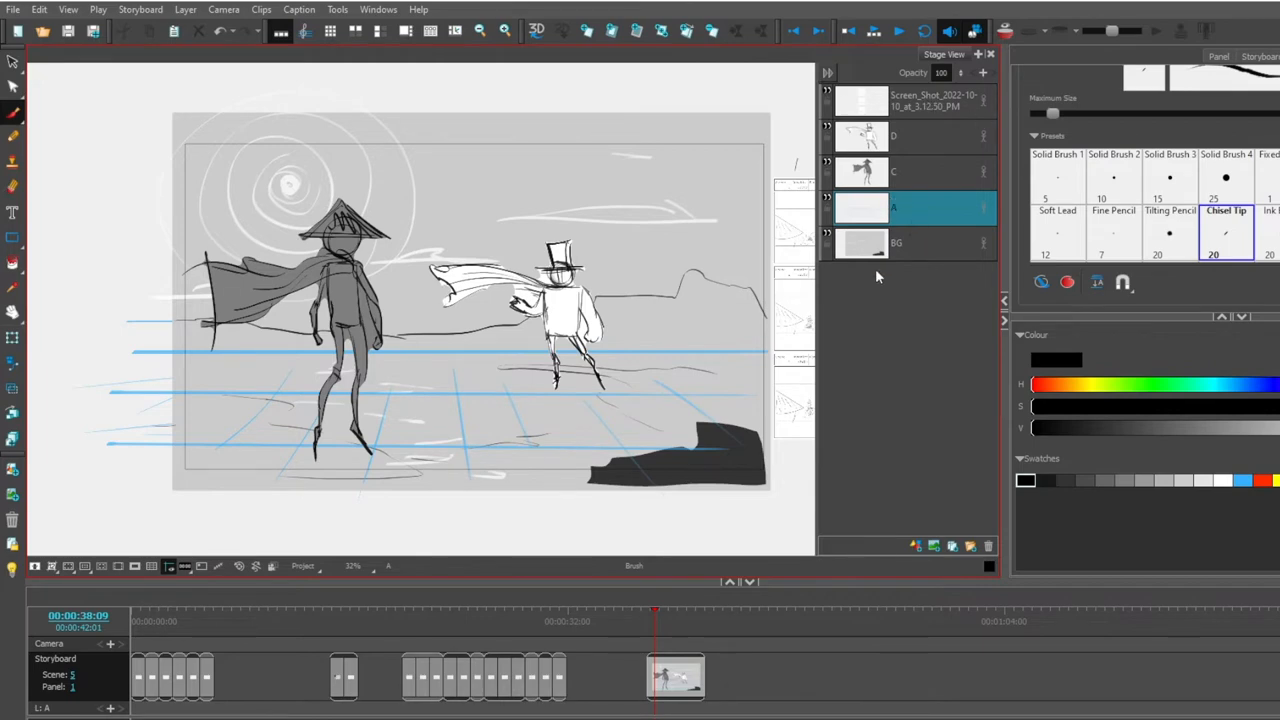
pyautogui.scroll(-2, 450, 300)
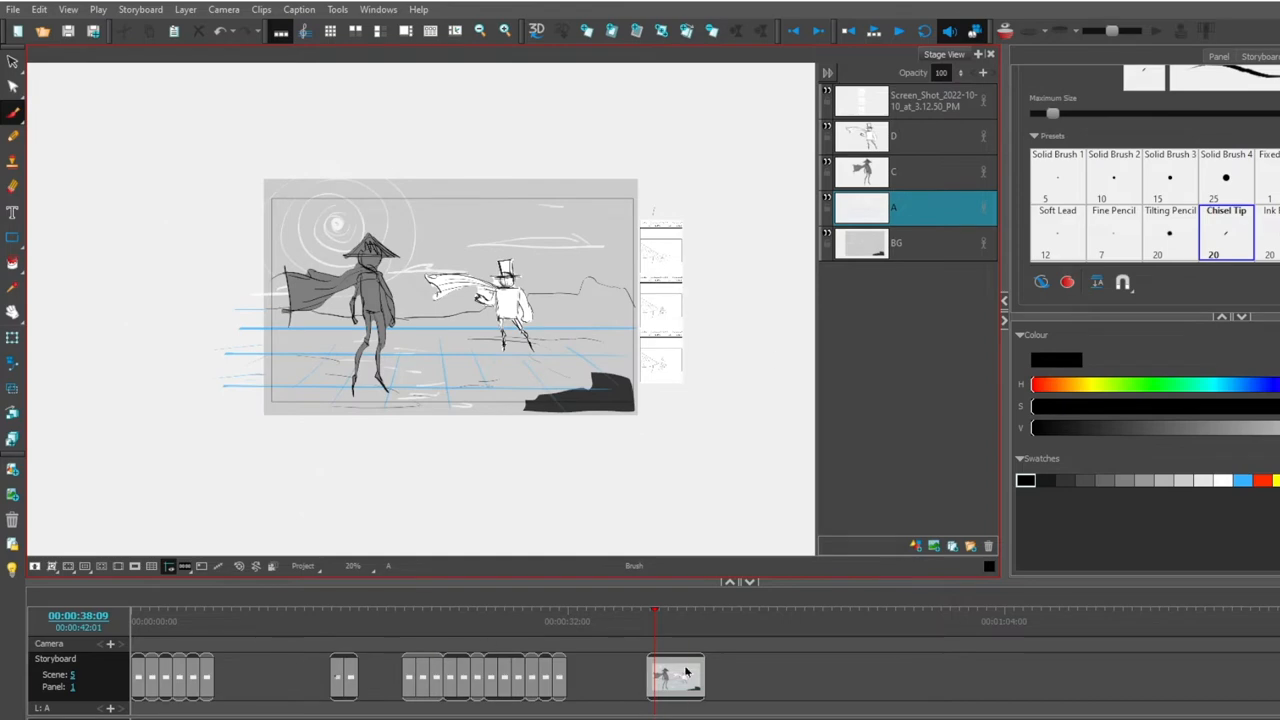
# - Add a new panel after the caped-character panel, duplicate it, and lengthen the duplicate
pyautogui.click(688, 625)
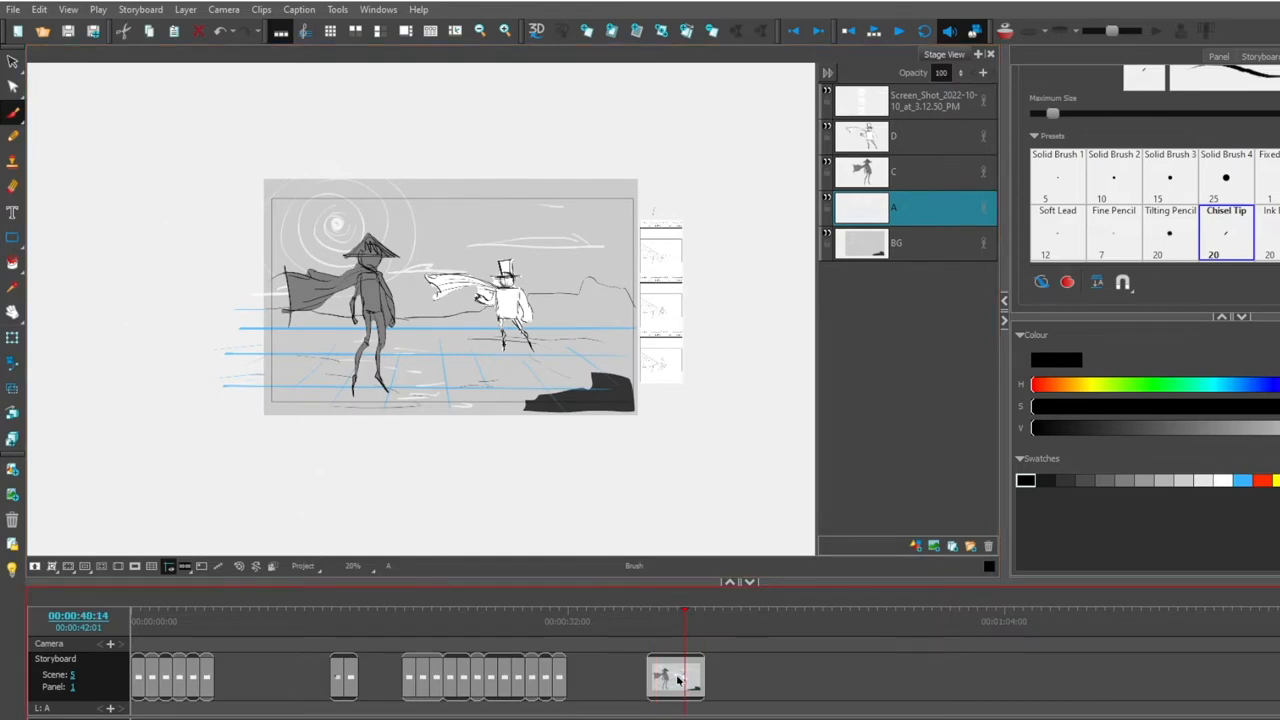
pyautogui.rightClick(678, 680)
pyautogui.click(740, 372)
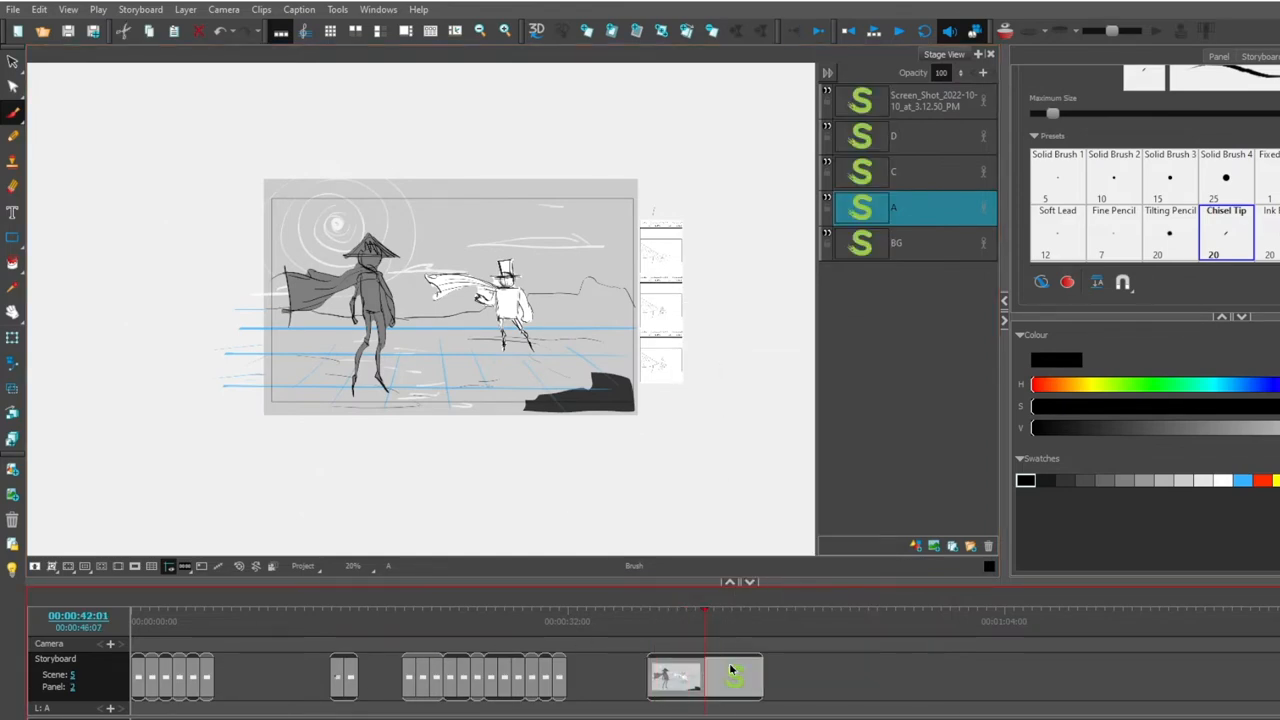
pyautogui.rightClick(730, 680)
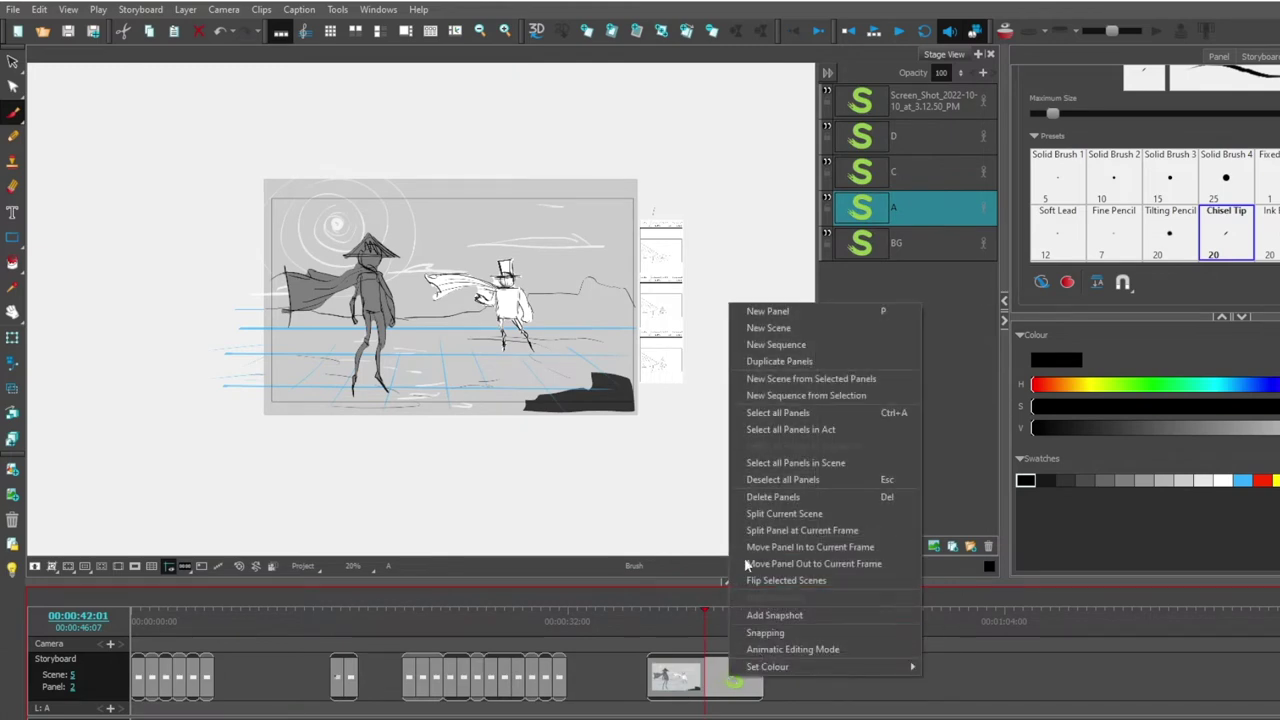
pyautogui.click(780, 361)
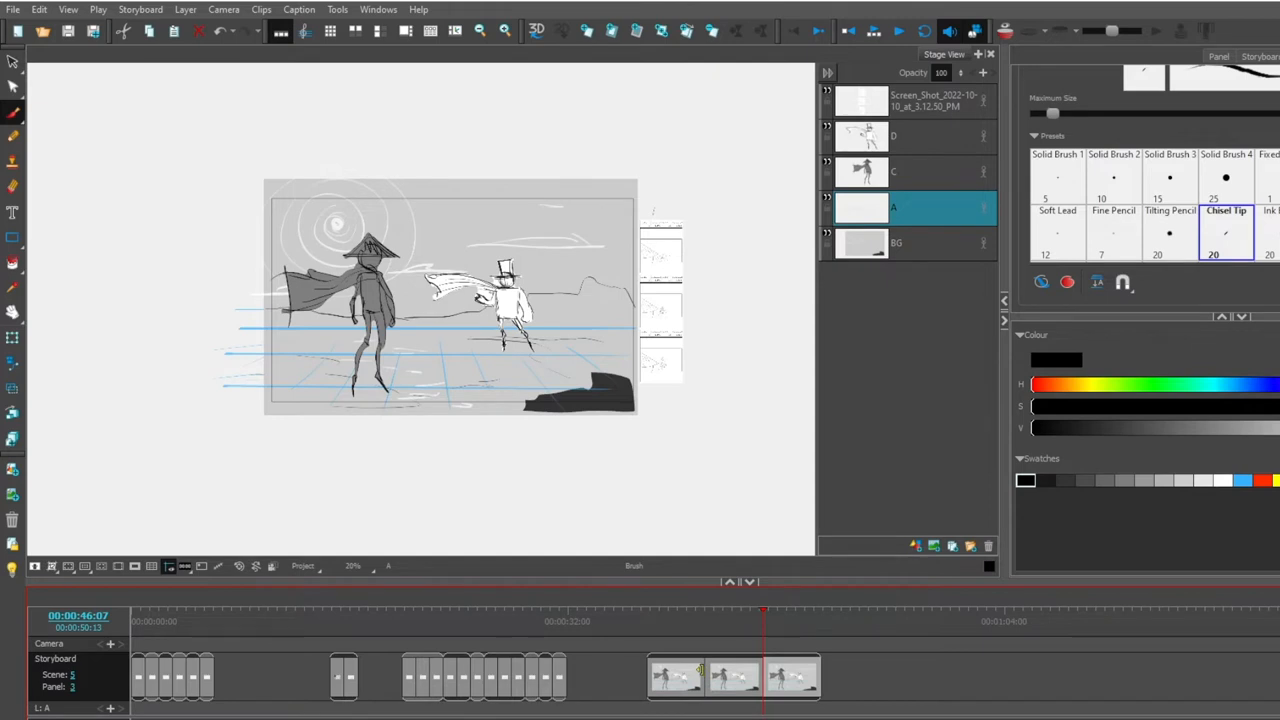
pyautogui.moveTo(705, 672)
pyautogui.mouseDown()
pyautogui.moveTo(757, 678)
pyautogui.moveTo(722, 655)
pyautogui.mouseUp()
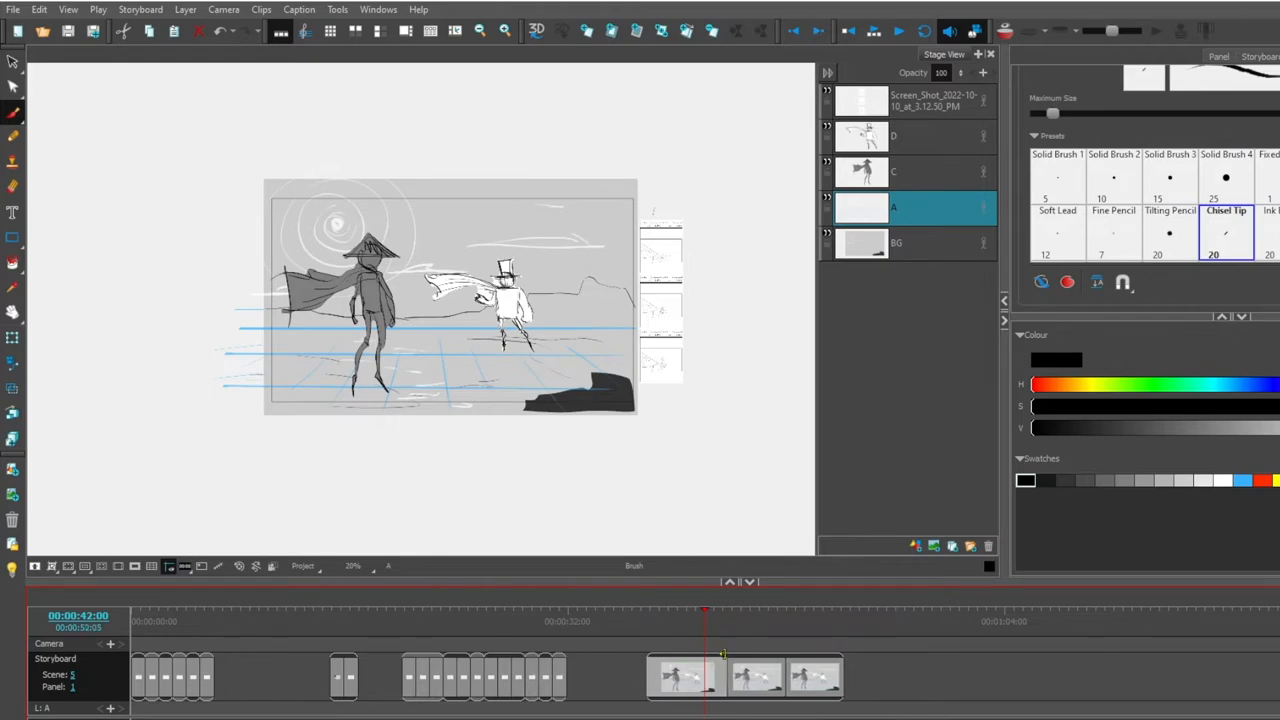
# - Step through the scene's panels and shorten the second panel's duration
pyautogui.click(684, 683)
pyautogui.click(693, 682)
pyautogui.click(674, 678)
pyautogui.click(765, 679)
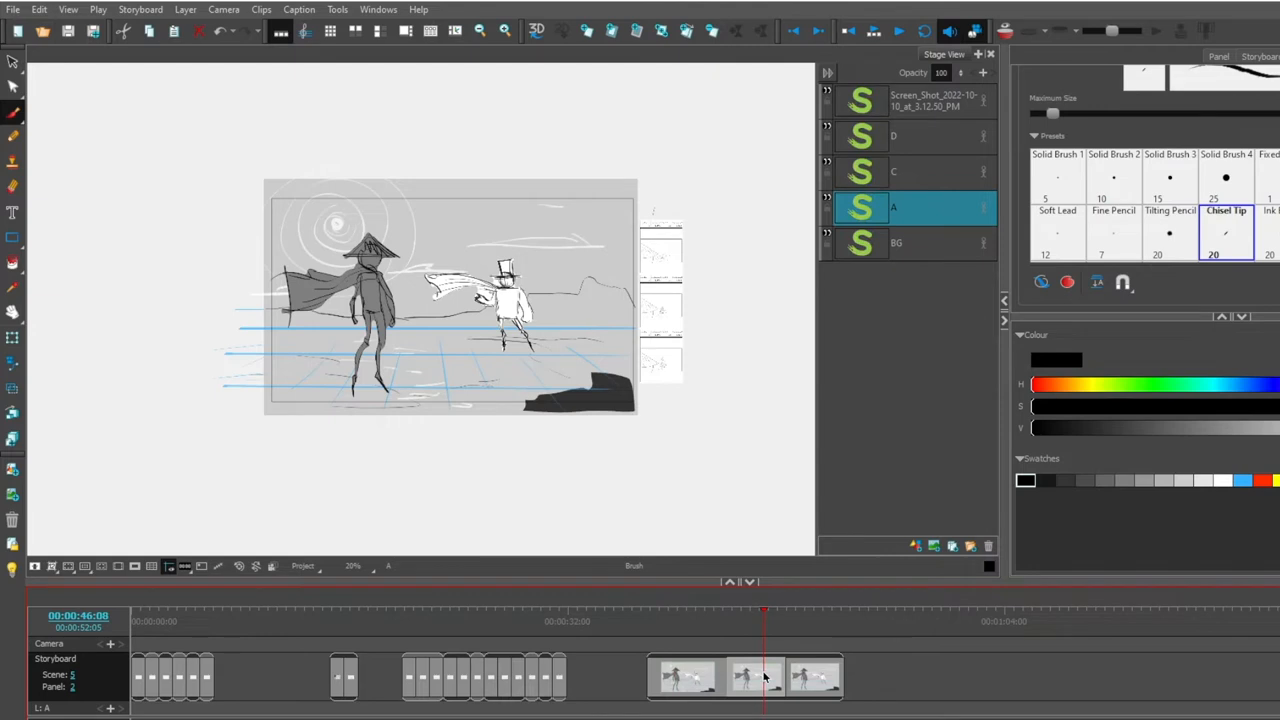
pyautogui.moveTo(786, 672); pyautogui.dragTo(752, 672)
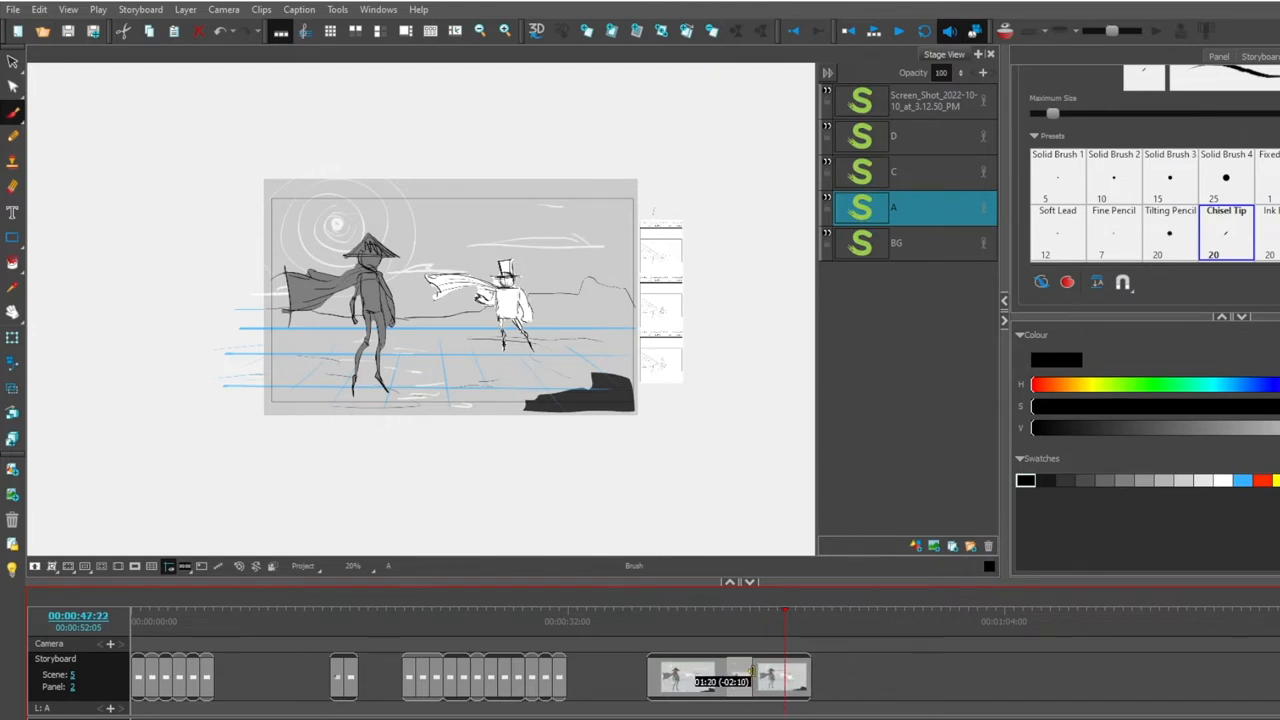
pyautogui.click(808, 678)
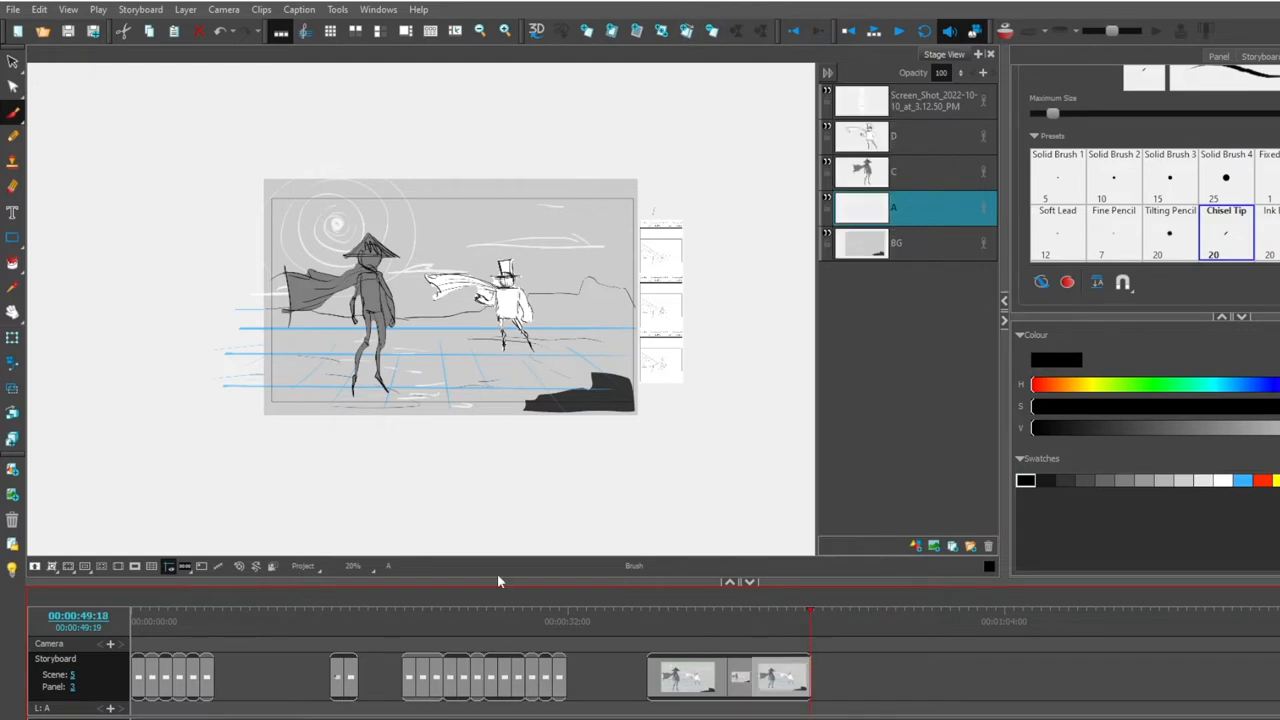
pyautogui.scroll(3, 620, 250)
pyautogui.scroll(3, 620, 250)
pyautogui.scroll(2, 578, 400)
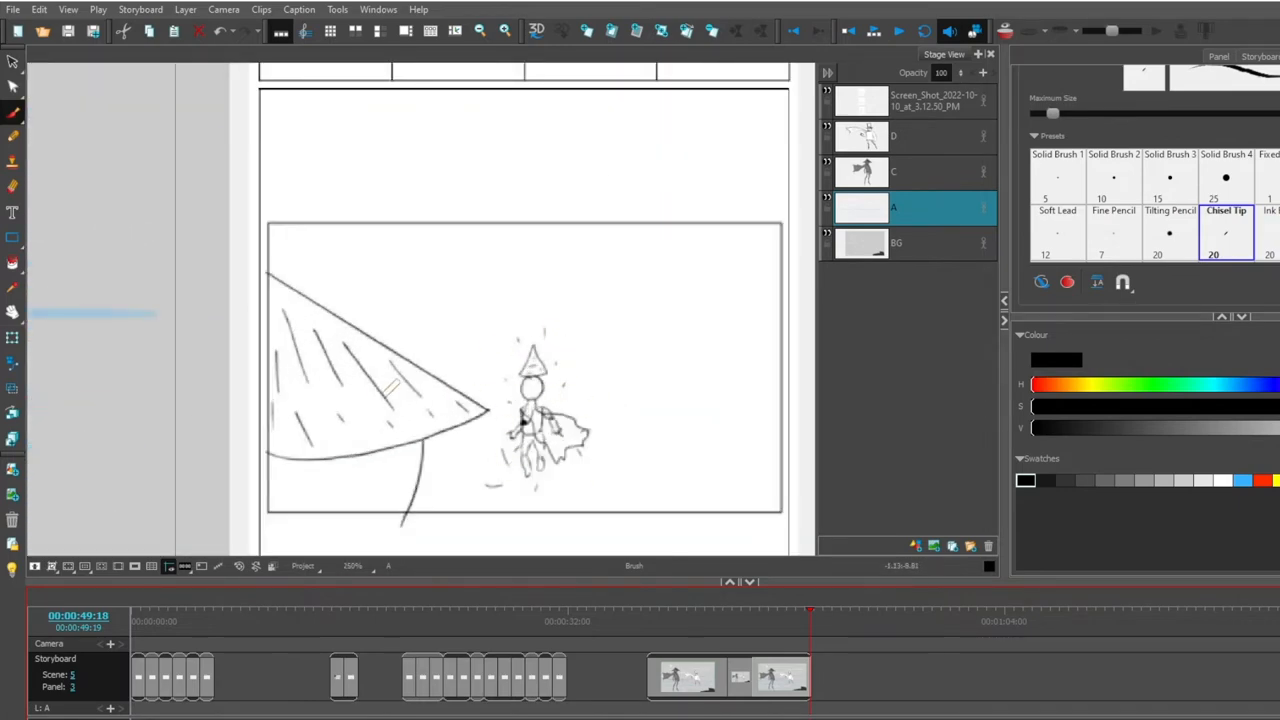
# - Pan to the umbrella sketch reference, return to scene 5's first panel and select layer D
pyautogui.moveTo(417, 150)
pyautogui.mouseDown()
pyautogui.moveTo(417, 300)
pyautogui.moveTo(375, 183)
pyautogui.moveTo(370, 400)
pyautogui.mouseUp()
pyautogui.moveTo(370, 150)
pyautogui.mouseDown()
pyautogui.moveTo(360, 285)
pyautogui.moveTo(350, 130)
pyautogui.mouseUp()
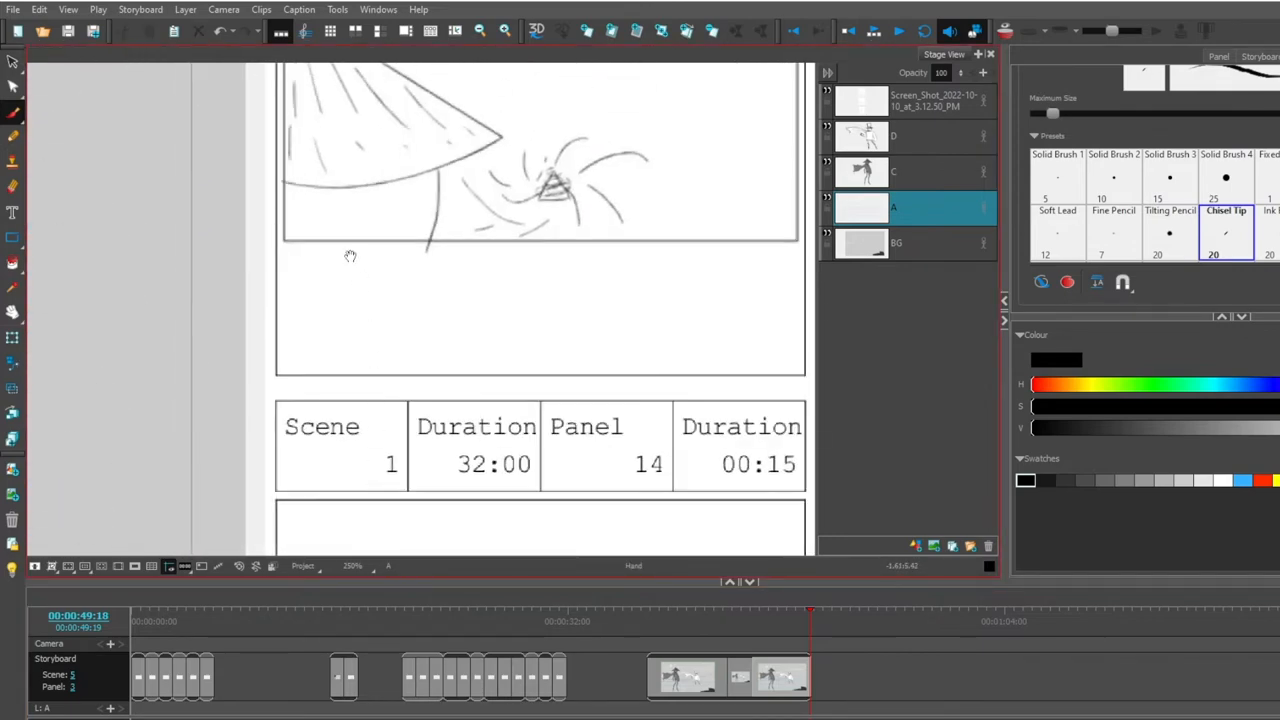
pyautogui.moveTo(350, 257); pyautogui.dragTo(365, 130)
pyautogui.moveTo(365, 405); pyautogui.dragTo(365, 300)
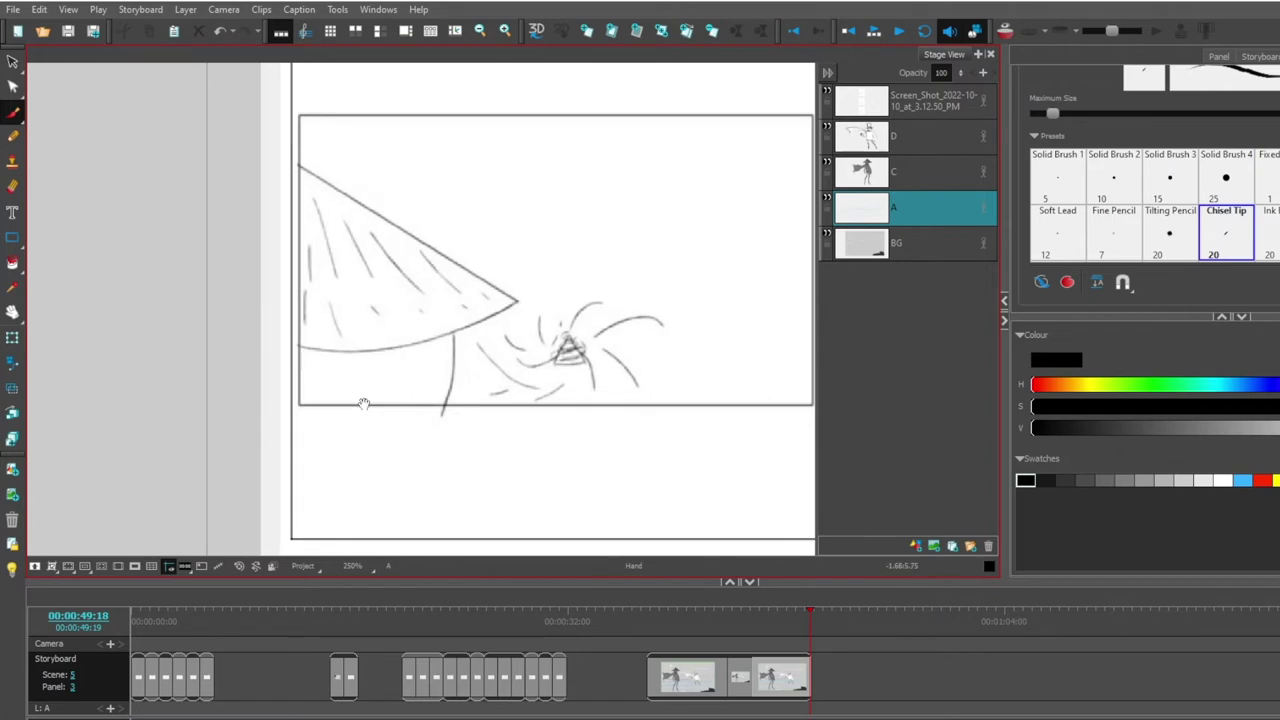
pyautogui.click(673, 668)
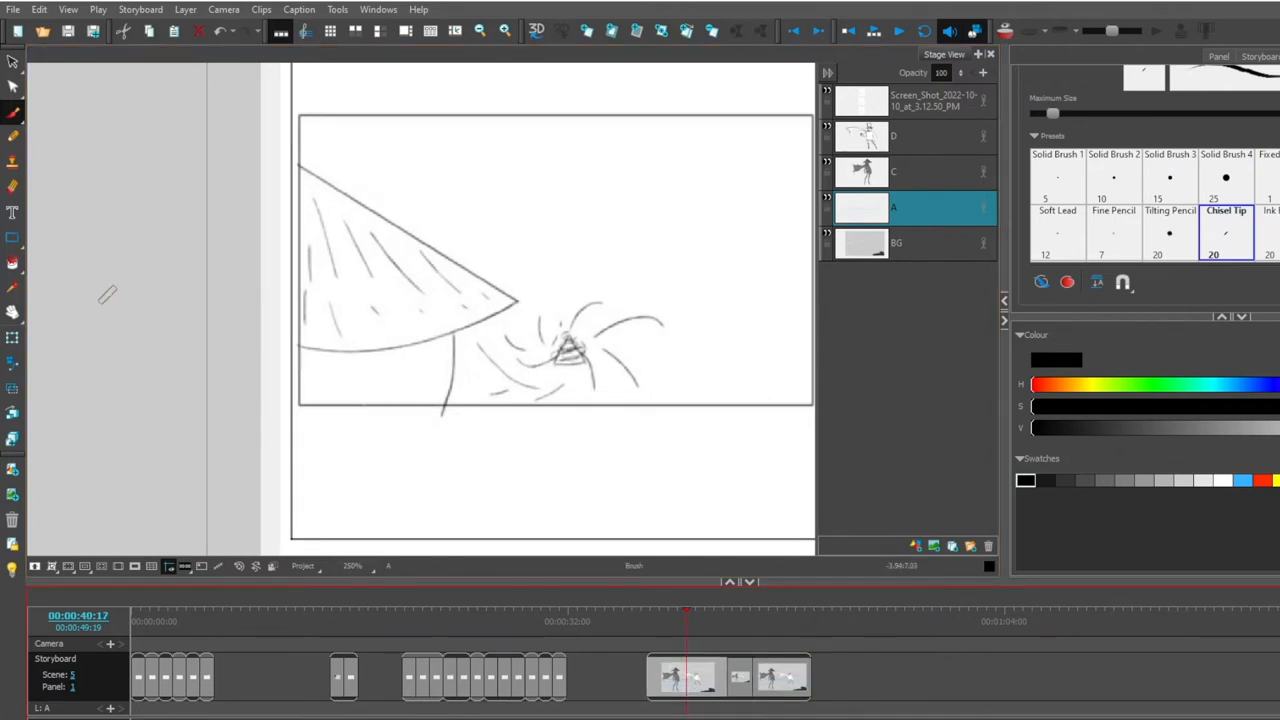
pyautogui.click(912, 143)
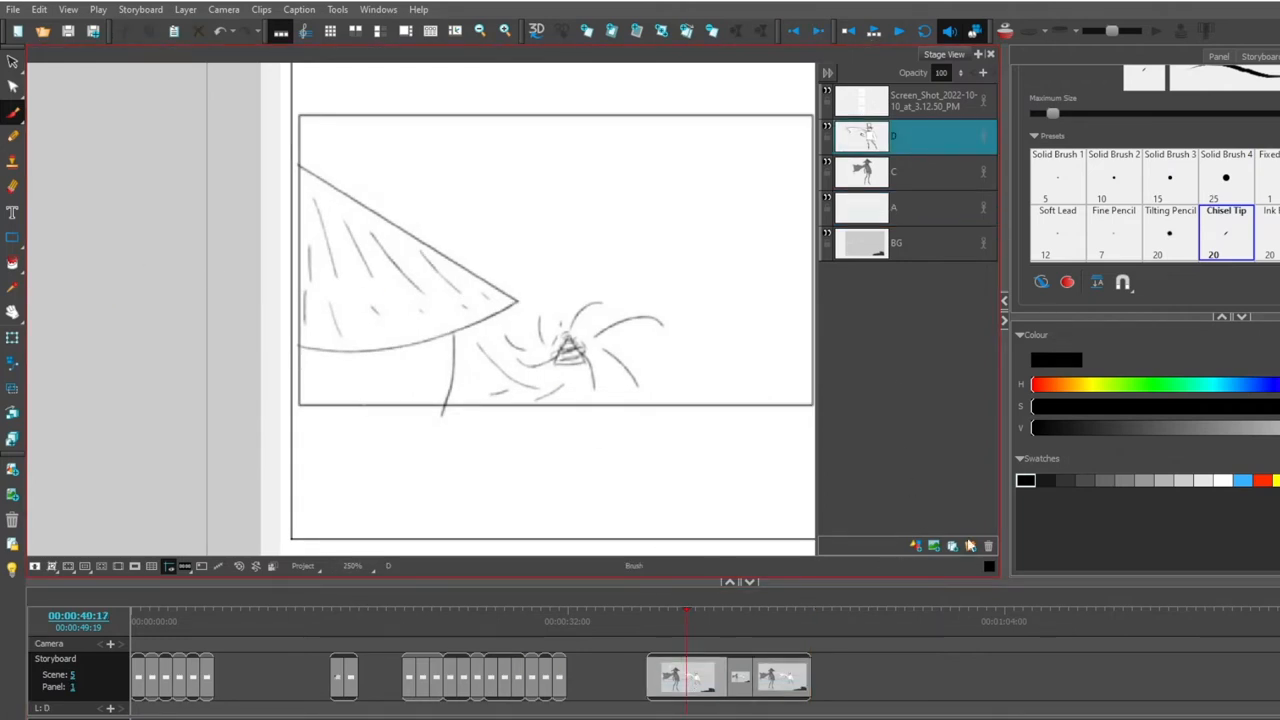
# - Delete layer D with the top-hat villain and reset the view to 100%
pyautogui.click(989, 548)
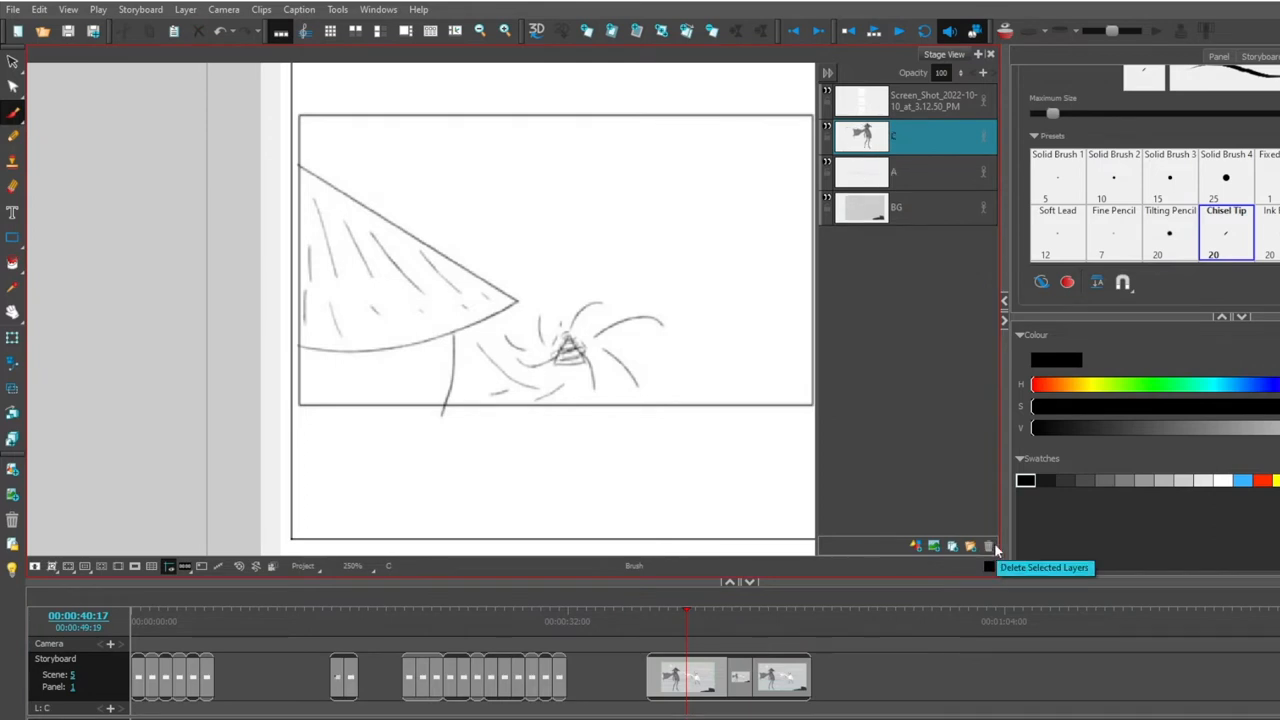
pyautogui.hotkey('shift', 'z')
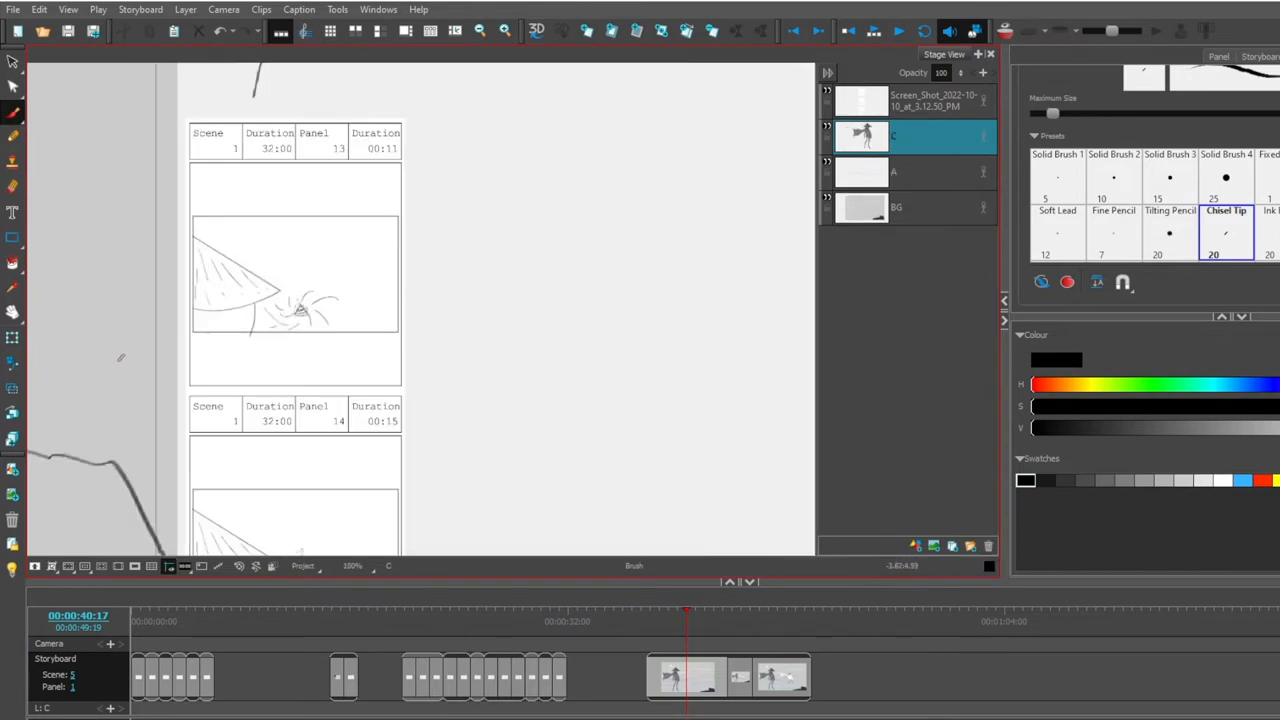
pyautogui.moveTo(121, 358); pyautogui.dragTo(510, 278)
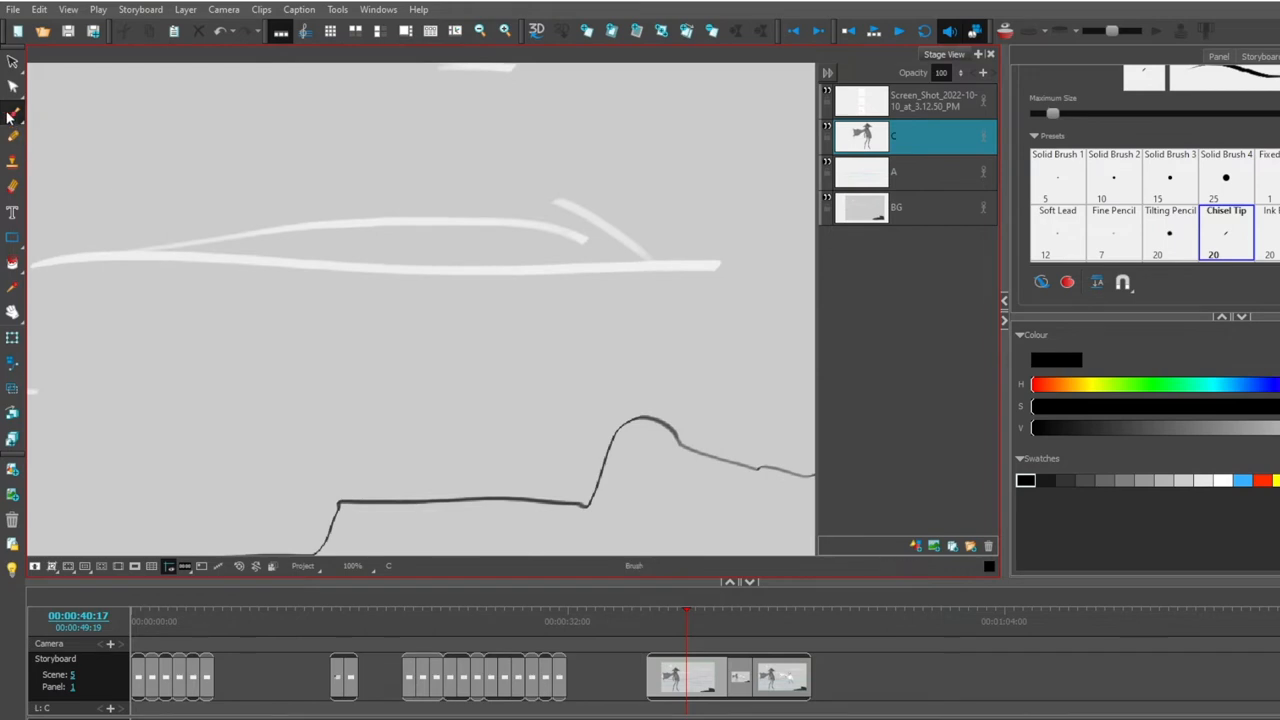
# - Draw a dark triangle outline near the horizon and add a new layer for the white glow
pyautogui.click(13, 115)
pyautogui.scroll(-2, 430, 393)
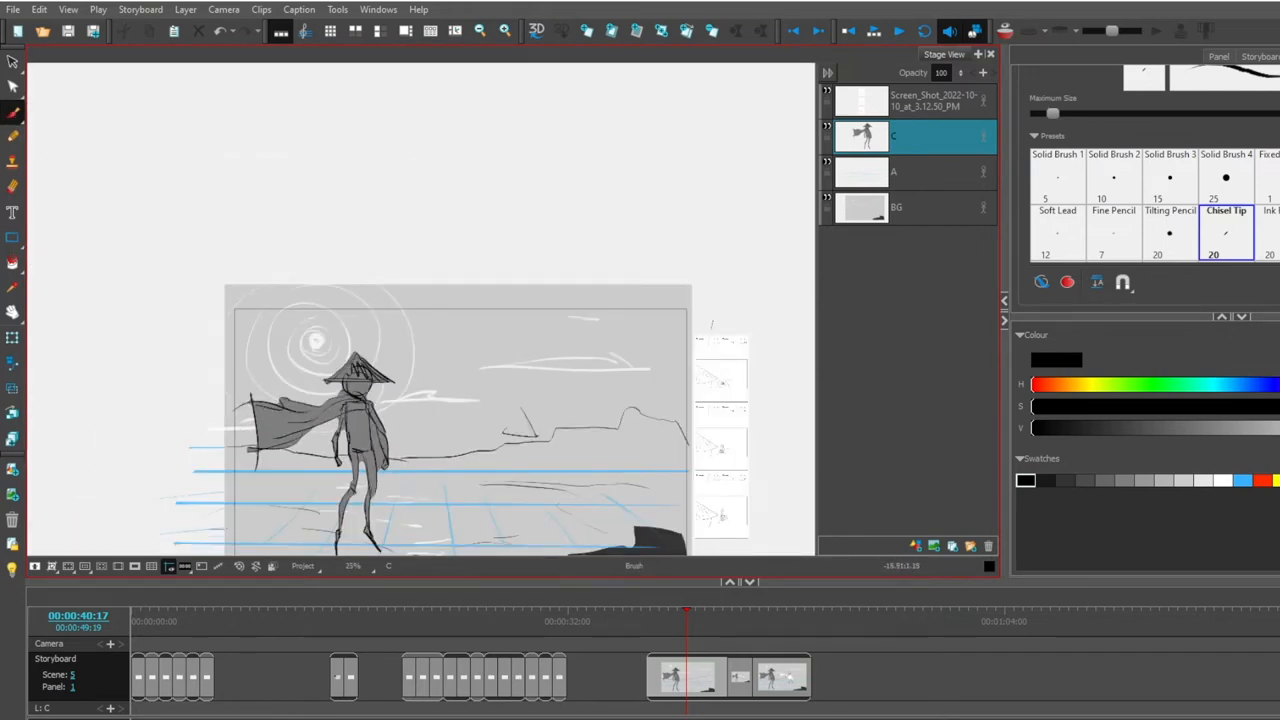
pyautogui.moveTo(510, 415); pyautogui.dragTo(530, 432)
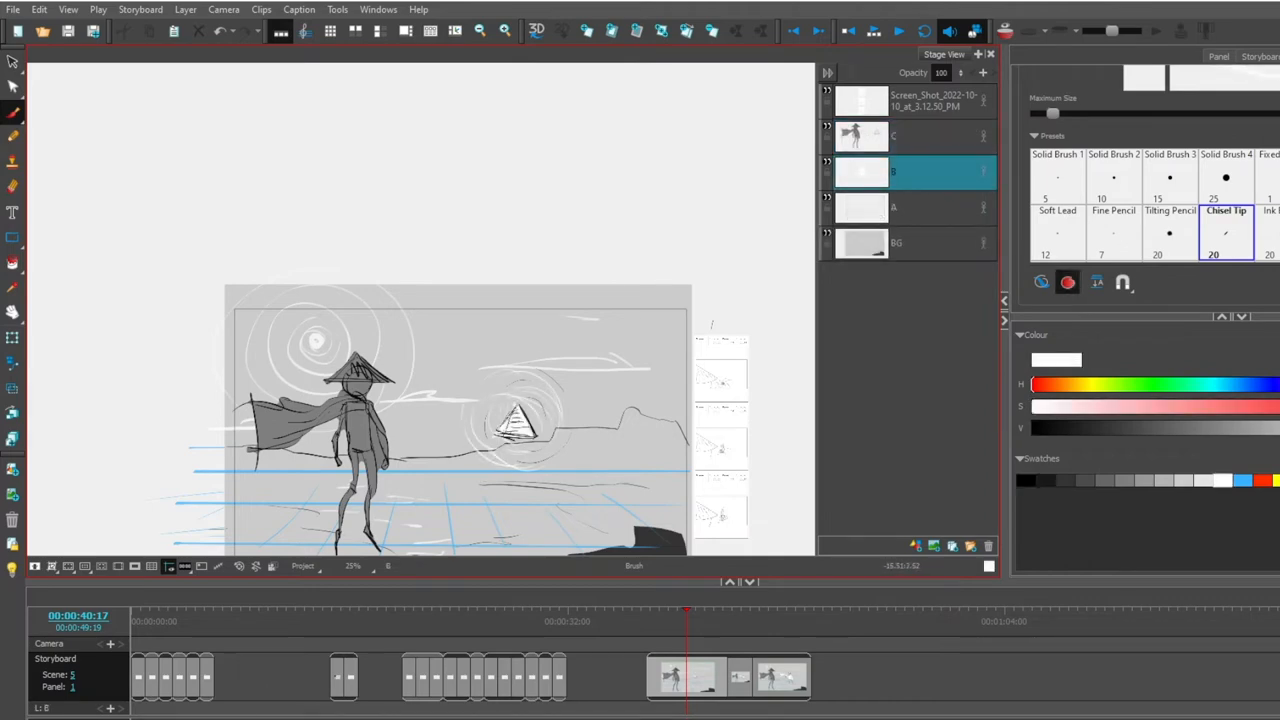
pyautogui.hotkey('ctrl', '+')
pyautogui.scroll(2, 520, 420)
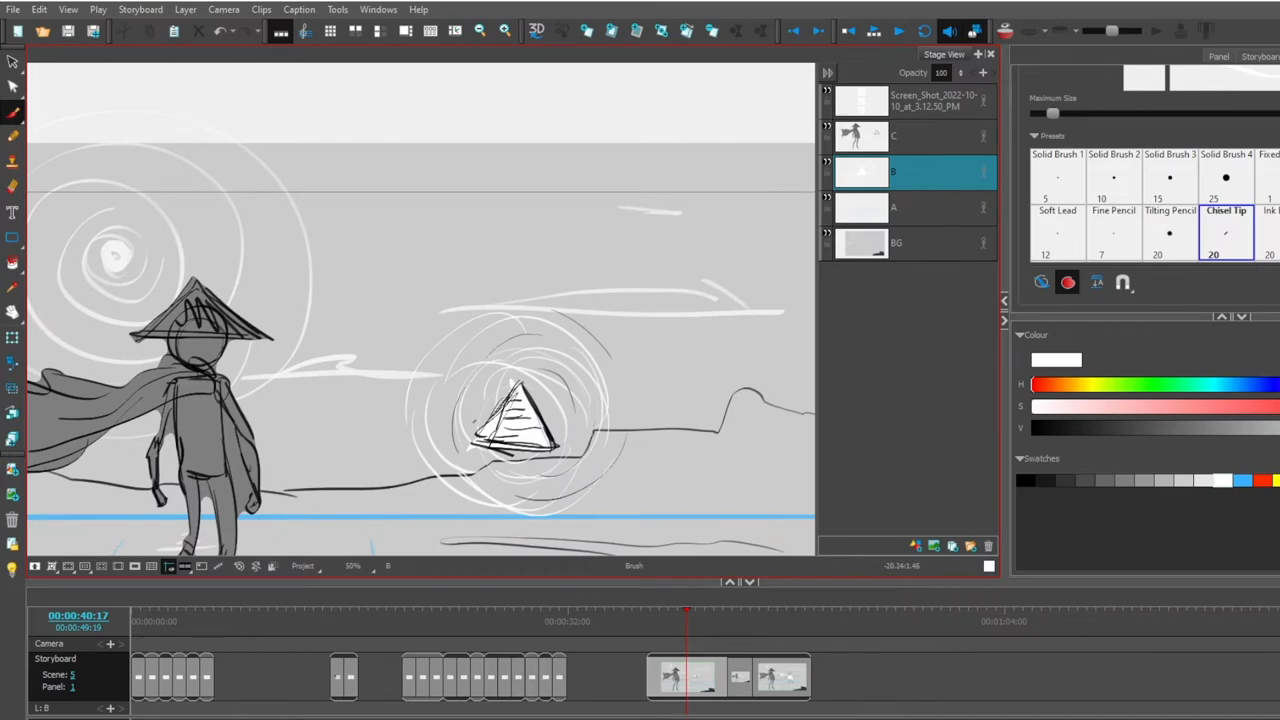
pyautogui.scroll(-2, 520, 420)
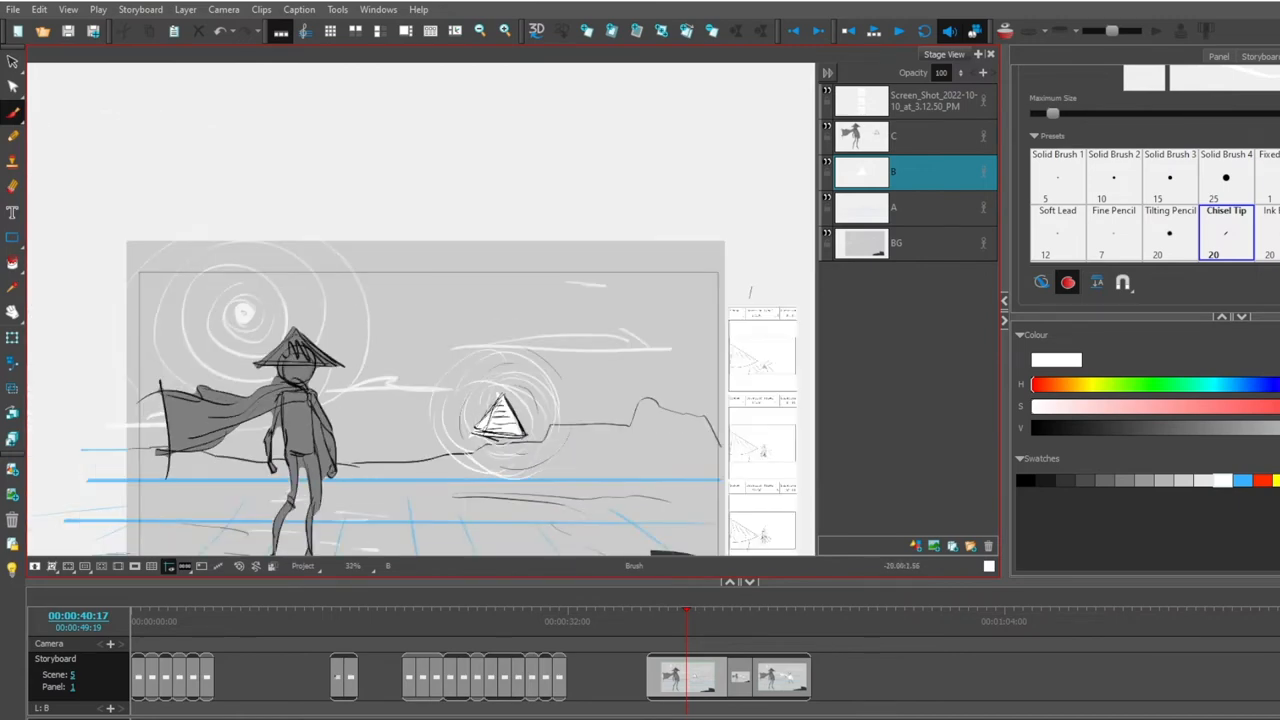
pyautogui.scroll(-1, 520, 420)
pyautogui.scroll(-1, 520, 420)
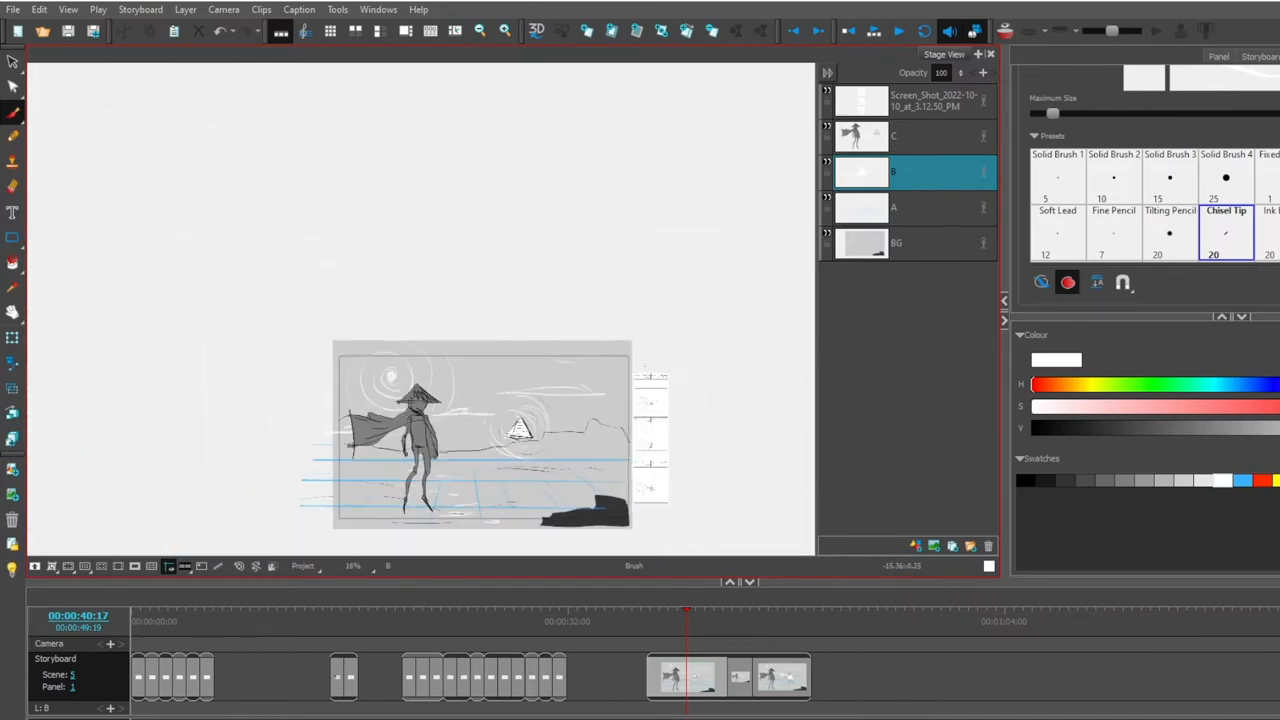
pyautogui.click(744, 683)
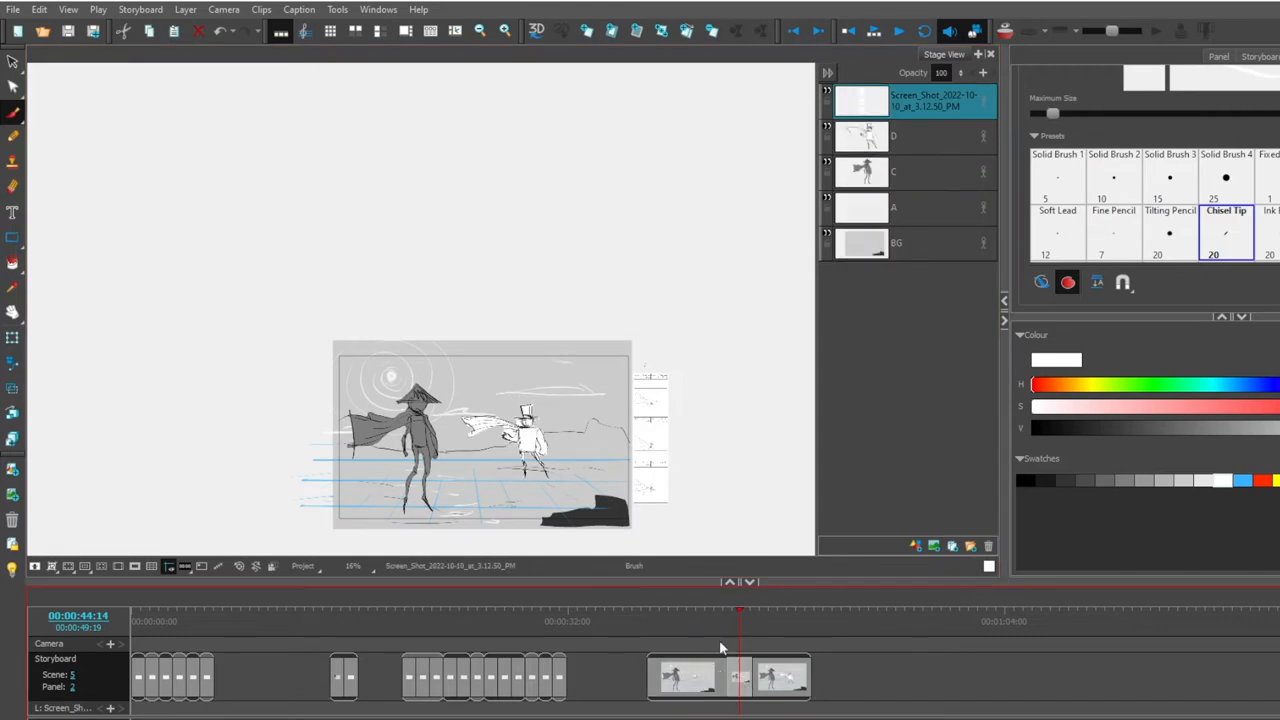
pyautogui.click(932, 134)
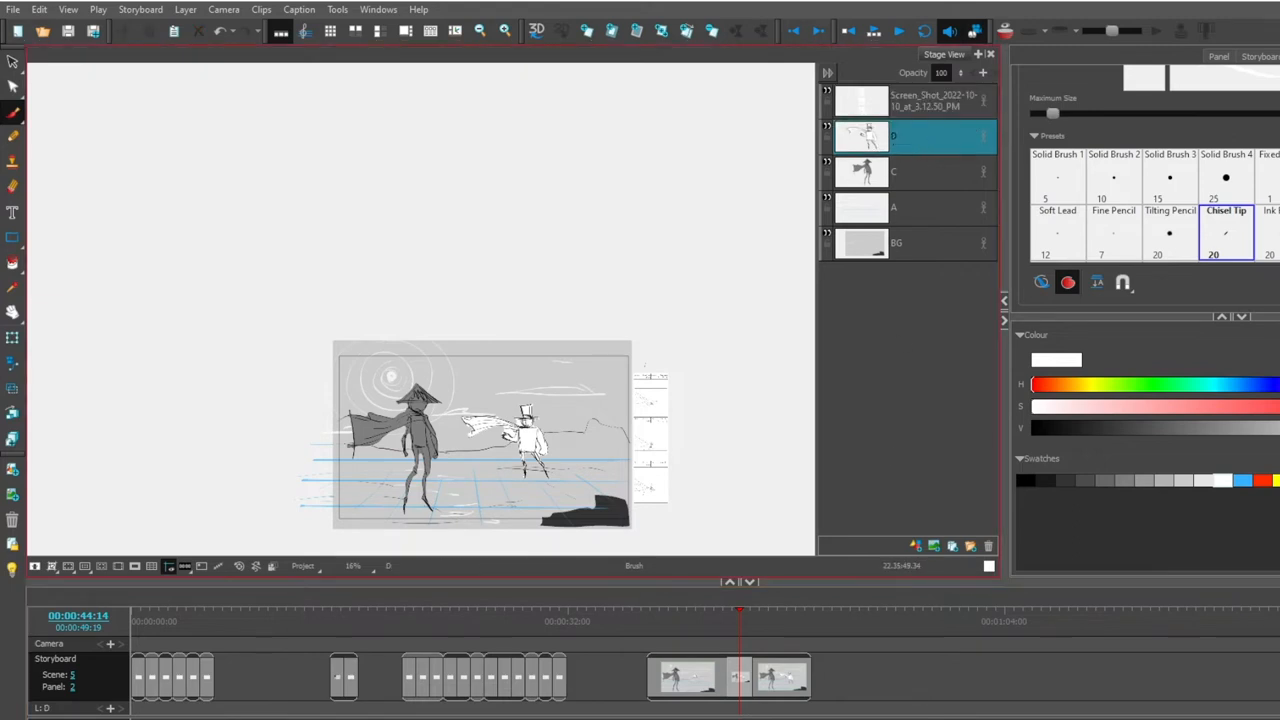
pyautogui.click(13, 62)
pyautogui.moveTo(455, 337); pyautogui.dragTo(604, 517)
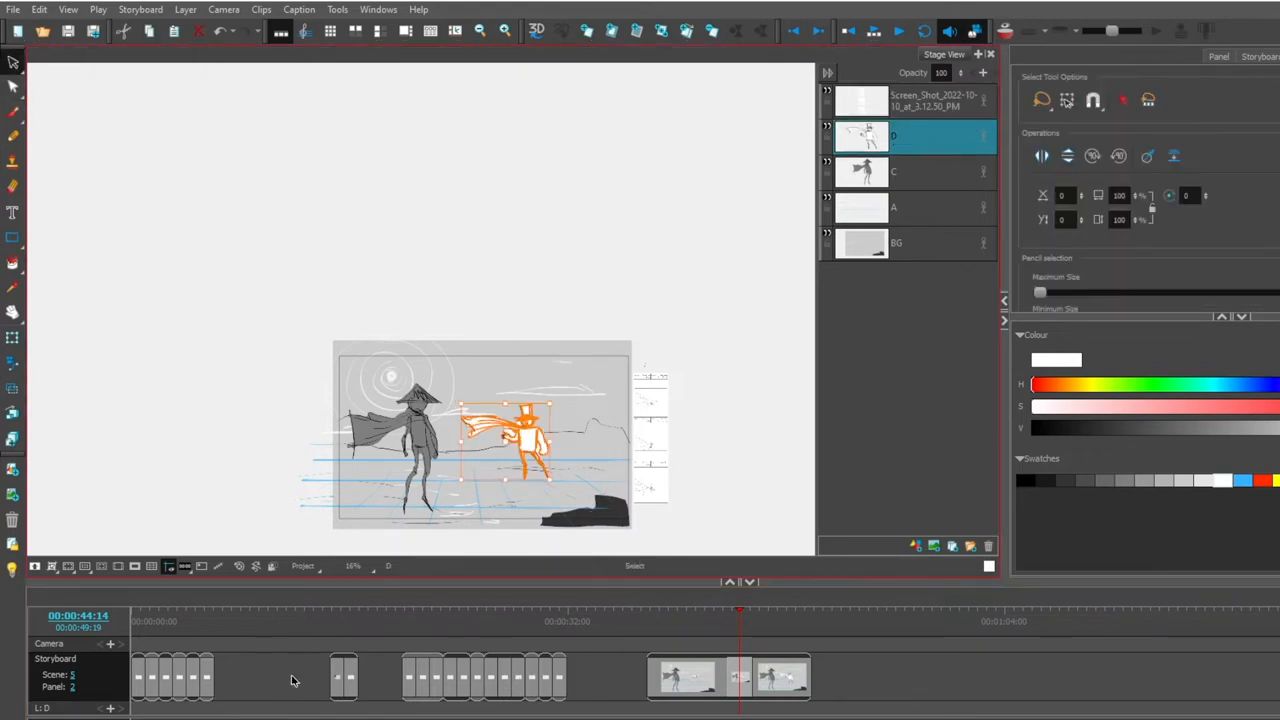
pyautogui.press('Delete')
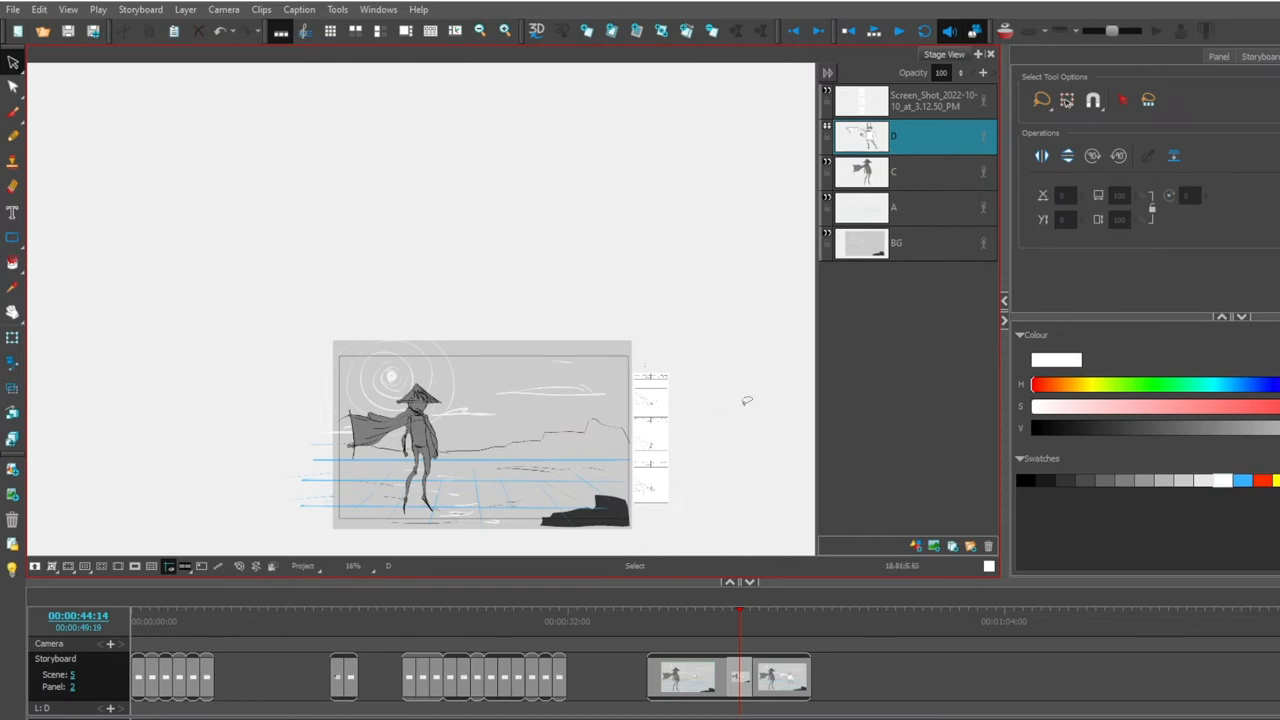
pyautogui.scroll(3, 652, 455)
pyautogui.scroll(4, 652, 455)
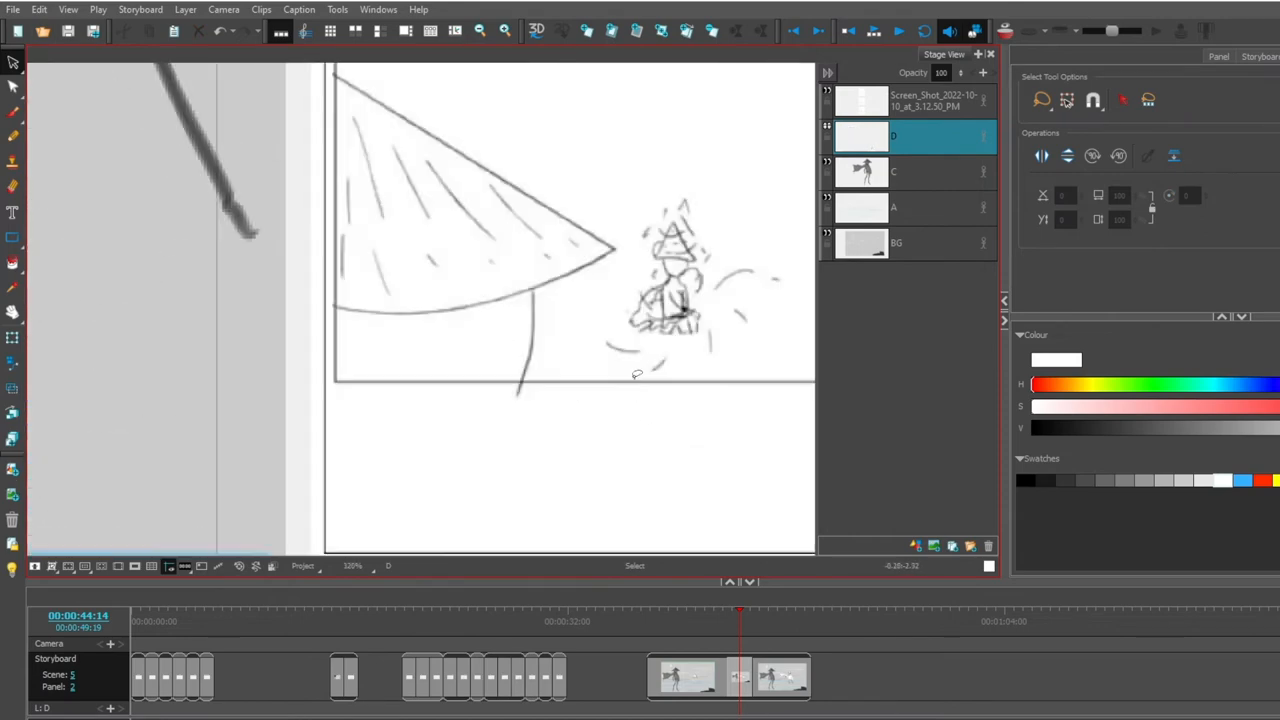
pyautogui.scroll(-3, 650, 280)
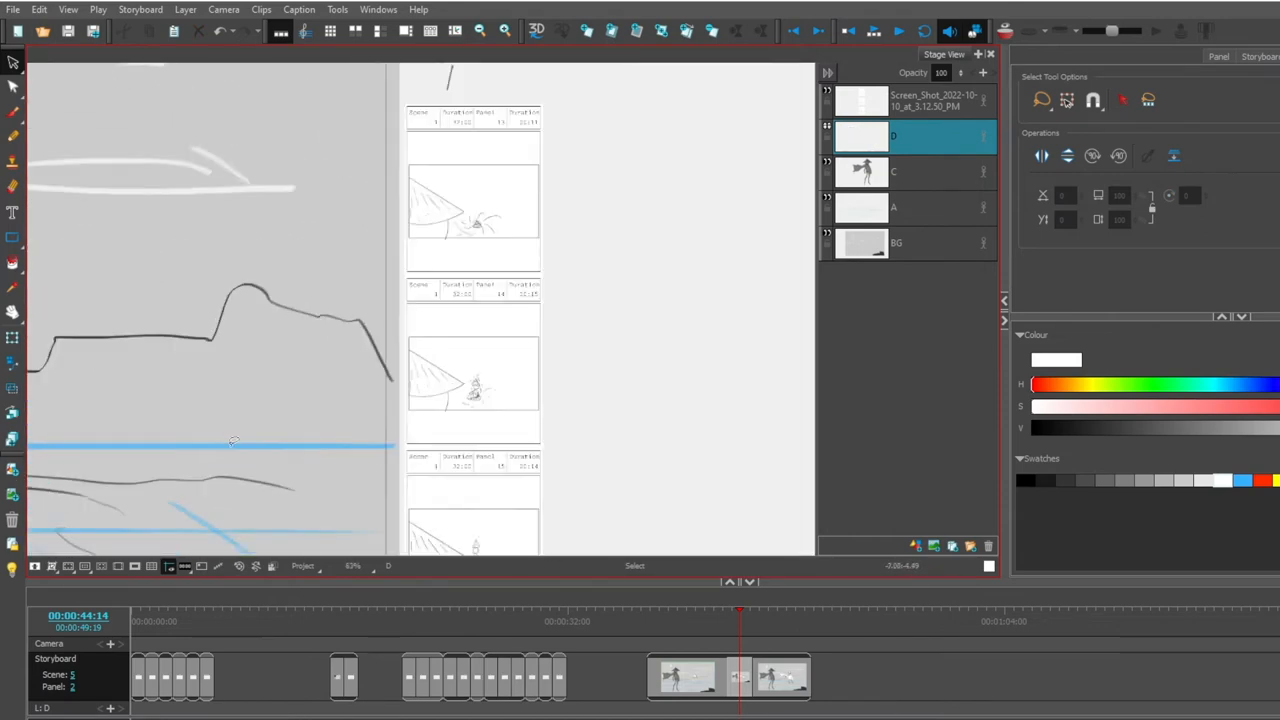
pyautogui.scroll(-3, 400, 350)
pyautogui.moveTo(121, 424); pyautogui.dragTo(587, 317)
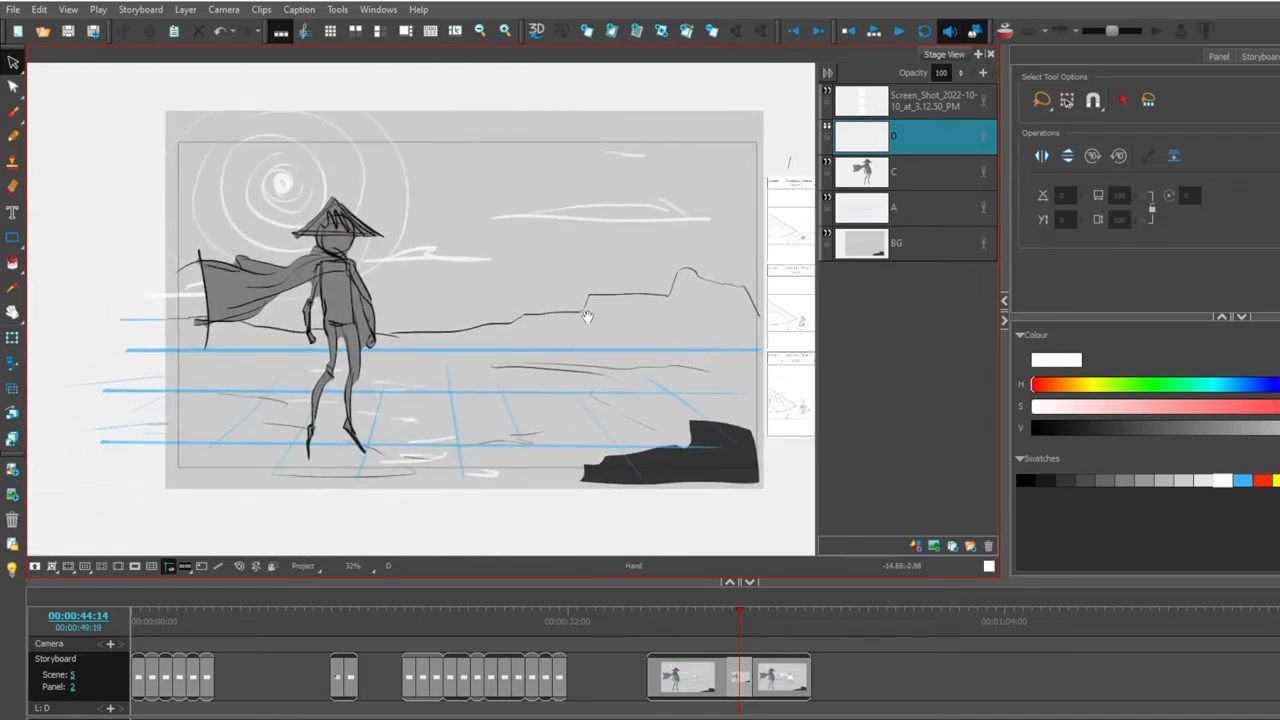
pyautogui.scroll(2, 604, 299)
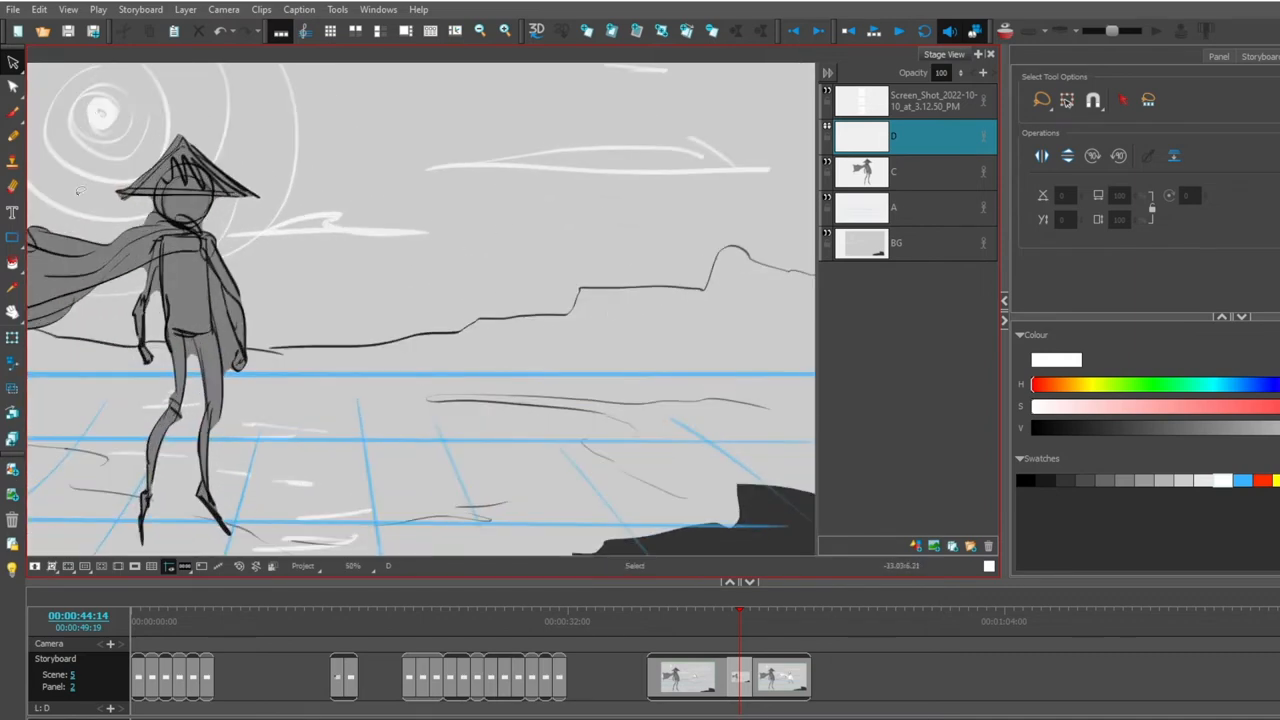
# - With the black brush, sketch the triangle figure right of the caped character
pyautogui.hotkey('alt', 'b')
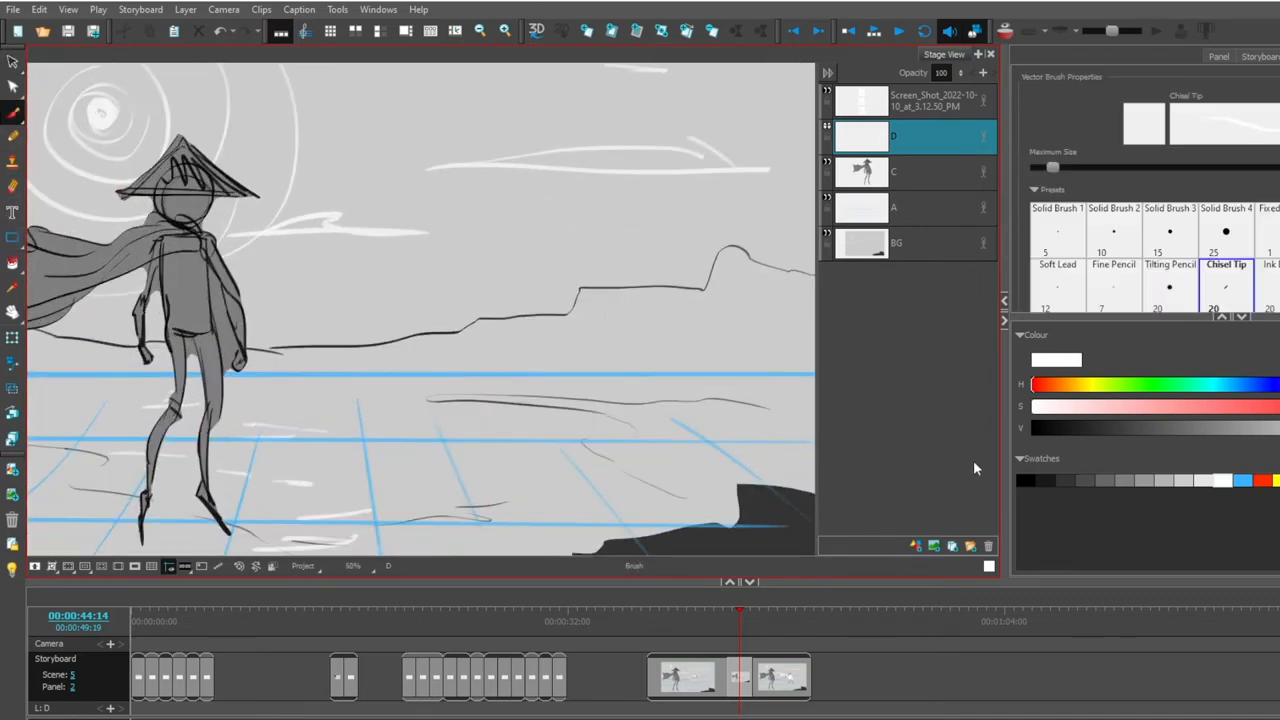
pyautogui.click(1025, 481)
pyautogui.moveTo(630, 262)
pyautogui.mouseDown()
pyautogui.moveTo(645, 300)
pyautogui.moveTo(600, 280)
pyautogui.mouseUp()
pyautogui.moveTo(595, 268)
pyautogui.mouseDown()
pyautogui.moveTo(635, 252)
pyautogui.moveTo(635, 290)
pyautogui.moveTo(650, 240)
pyautogui.moveTo(575, 260)
pyautogui.moveTo(615, 320)
pyautogui.mouseUp()
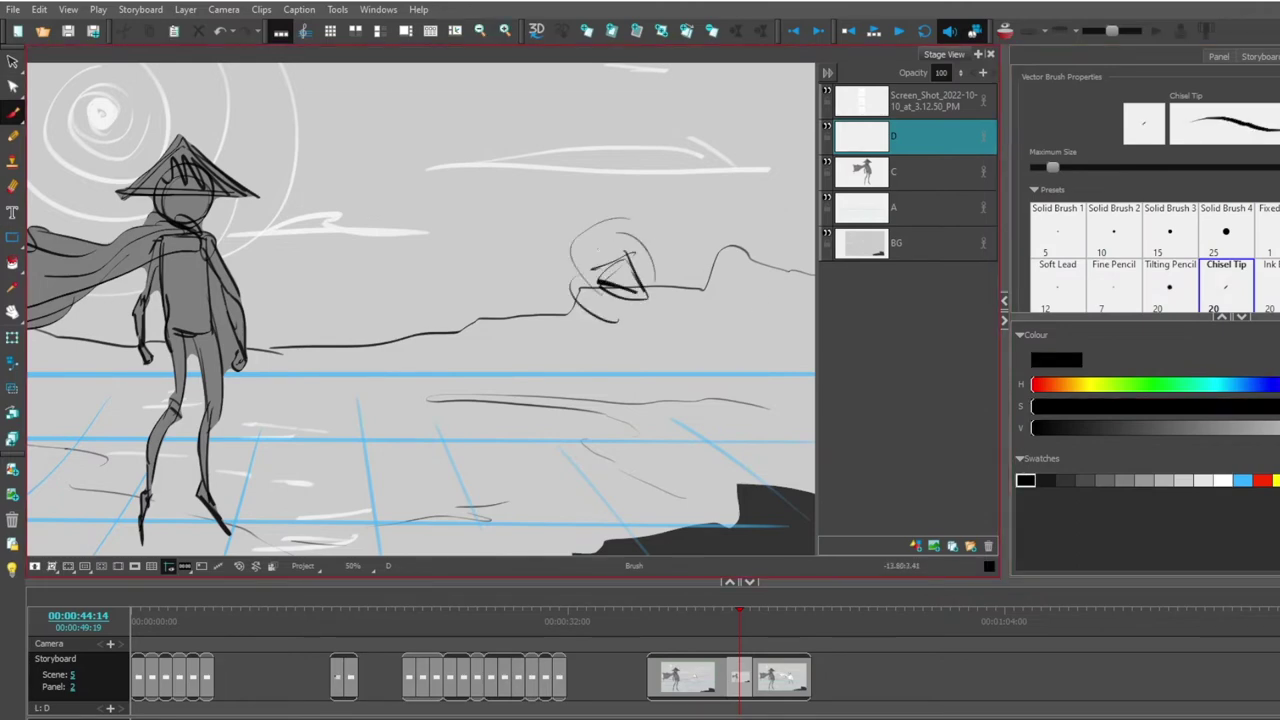
pyautogui.moveTo(552, 238); pyautogui.dragTo(598, 260)
# - Add leg-like strokes and radiating burst lines around the triangle figure
pyautogui.moveTo(635, 315)
pyautogui.mouseDown()
pyautogui.moveTo(678, 318)
pyautogui.moveTo(618, 352)
pyautogui.mouseUp()
pyautogui.moveTo(612, 305); pyautogui.dragTo(608, 358)
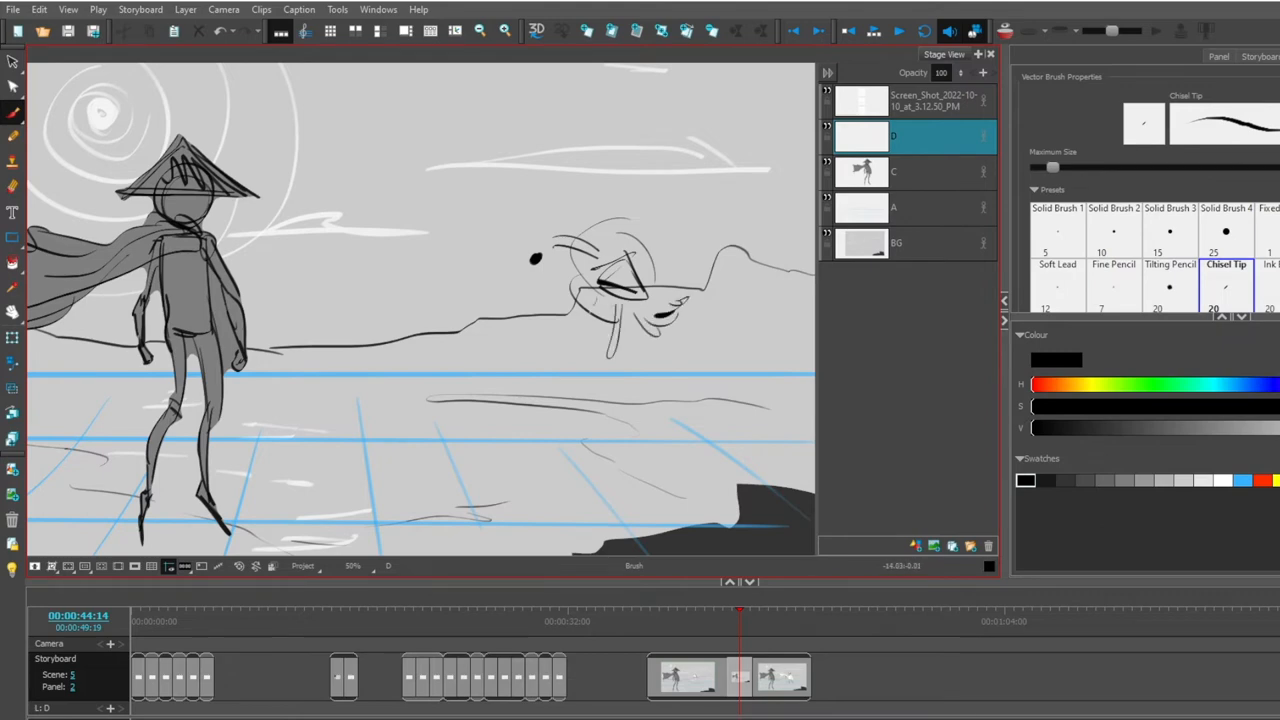
pyautogui.moveTo(633, 218); pyautogui.dragTo(618, 175)
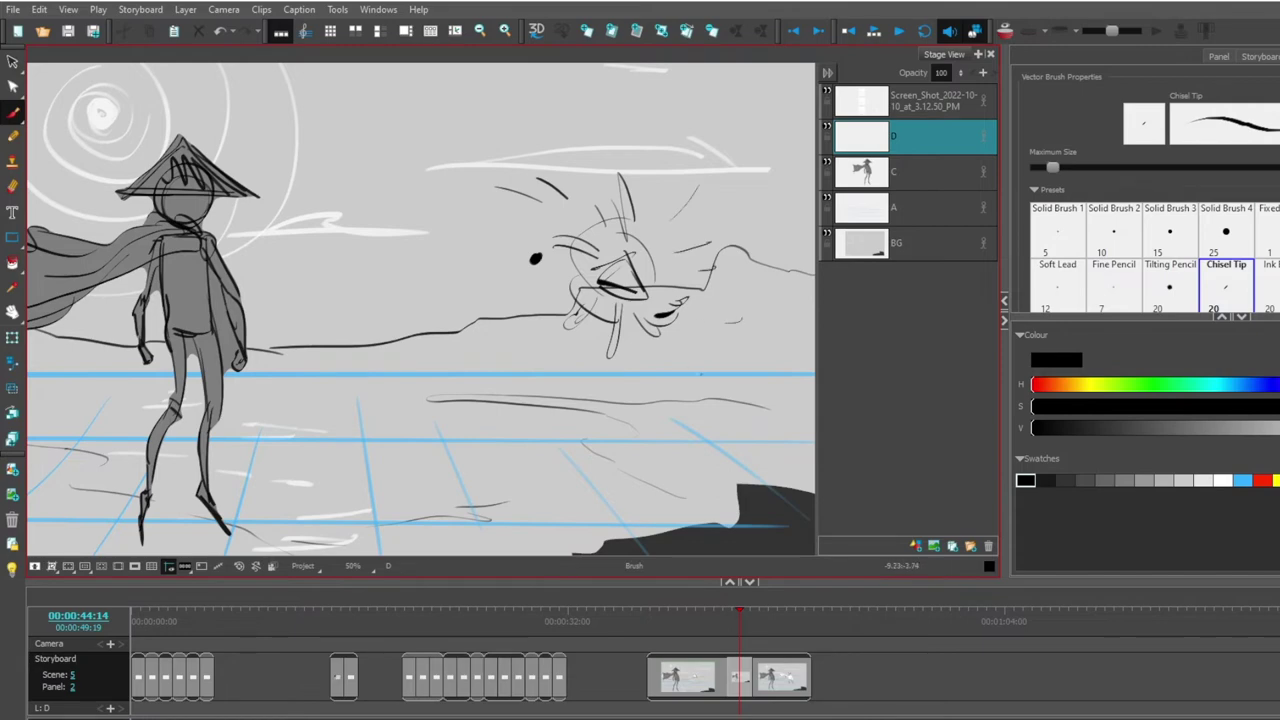
pyautogui.moveTo(652, 345); pyautogui.dragTo(698, 374)
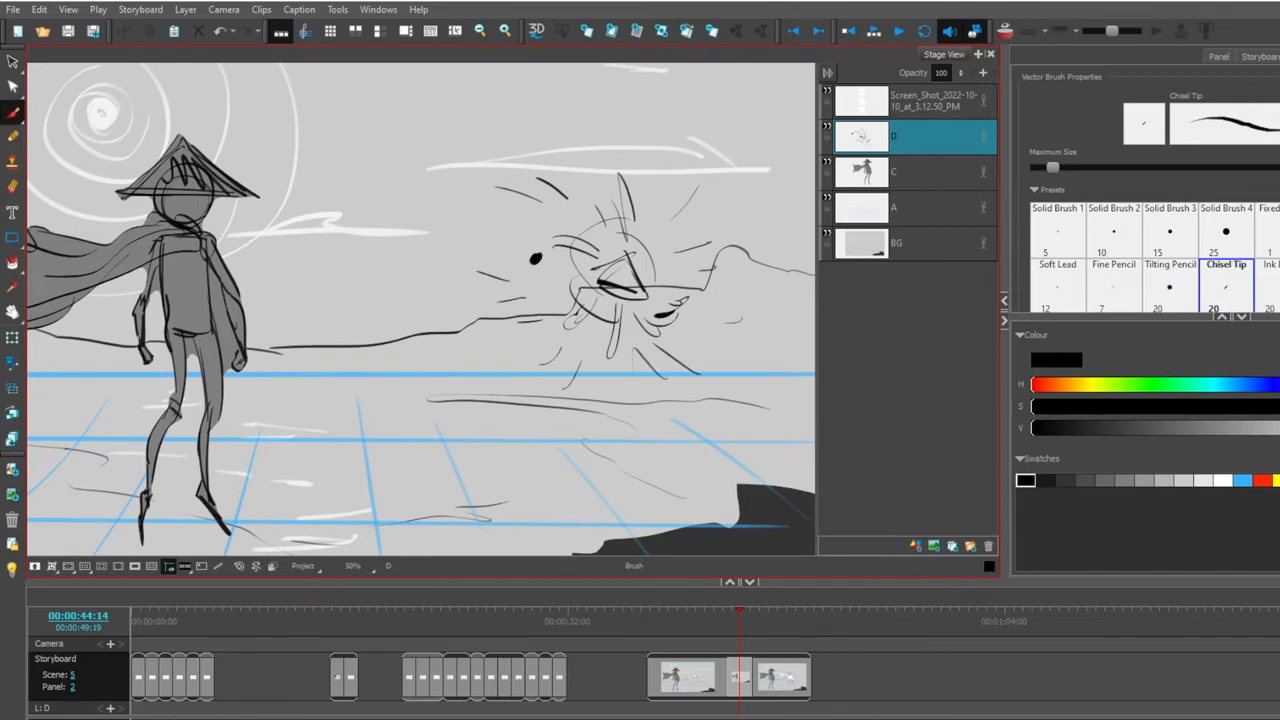
pyautogui.scroll(-2, 1037, 299)
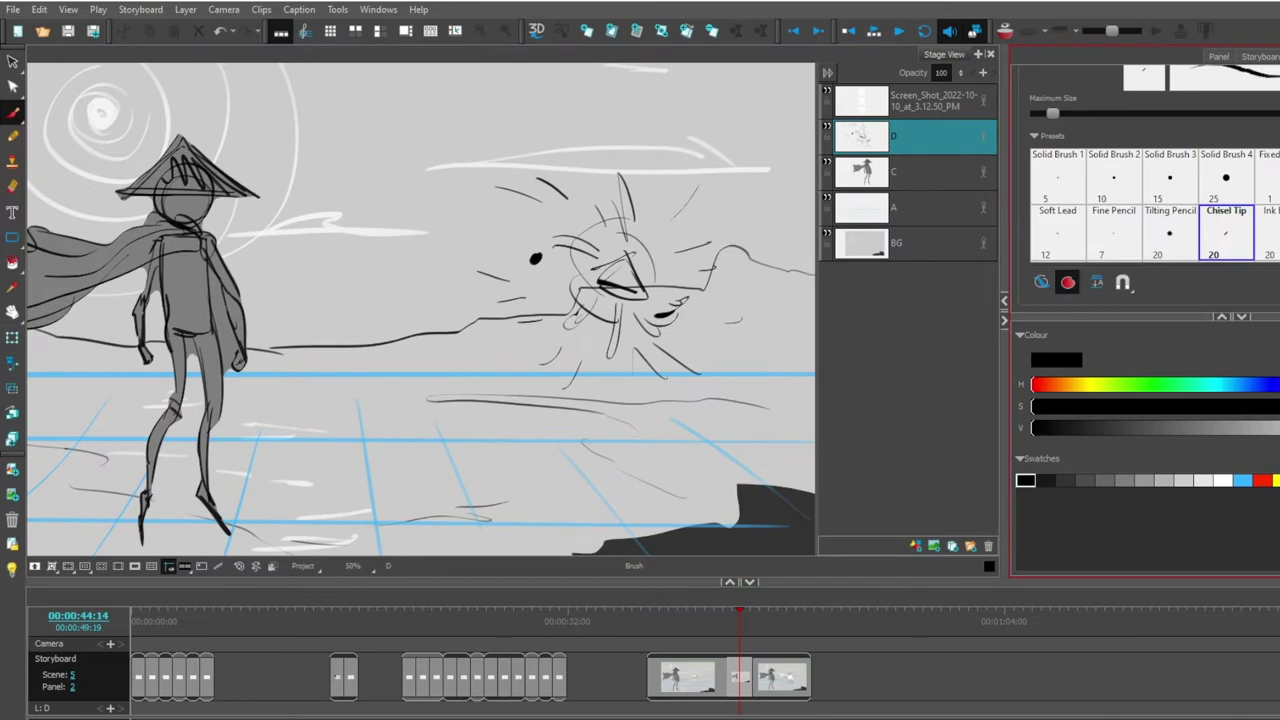
# - With Draw Behind on and white paint, add glow strokes around the triangle's tip, drip and top
pyautogui.click(1043, 283)
pyautogui.click(1226, 480)
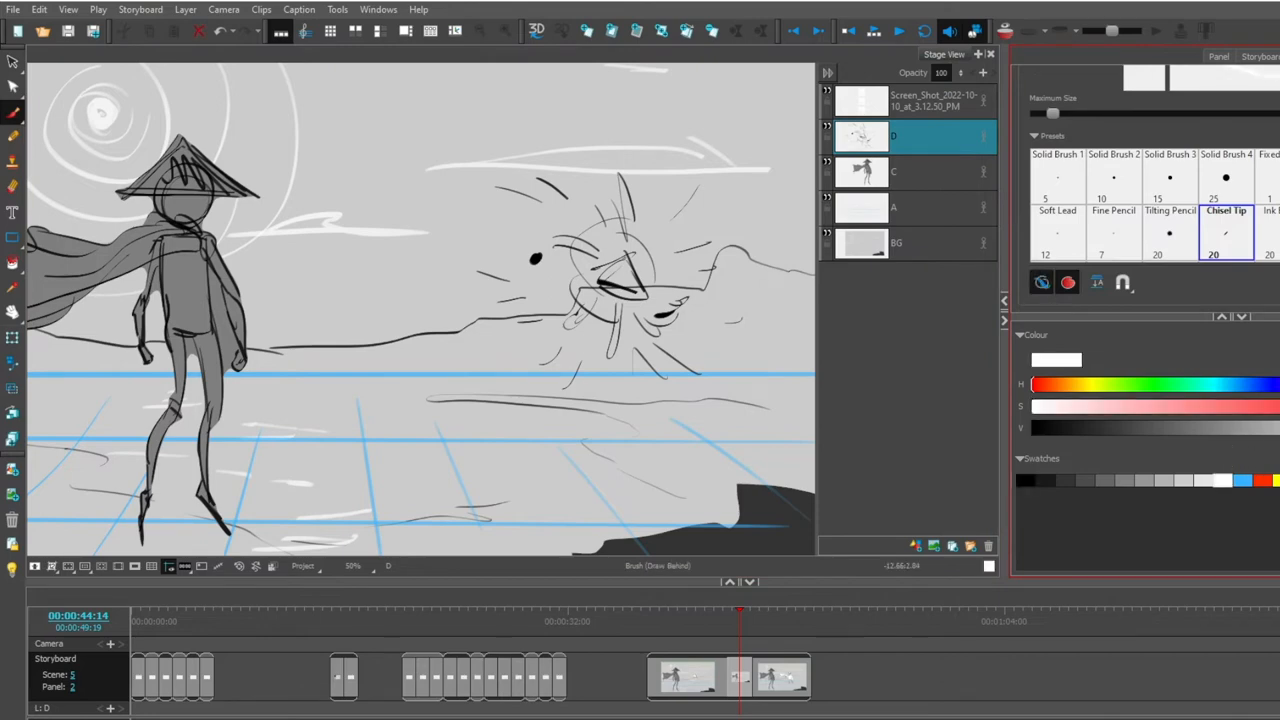
pyautogui.moveTo(640, 290)
pyautogui.mouseDown()
pyautogui.moveTo(590, 282)
pyautogui.moveTo(600, 270)
pyautogui.mouseUp()
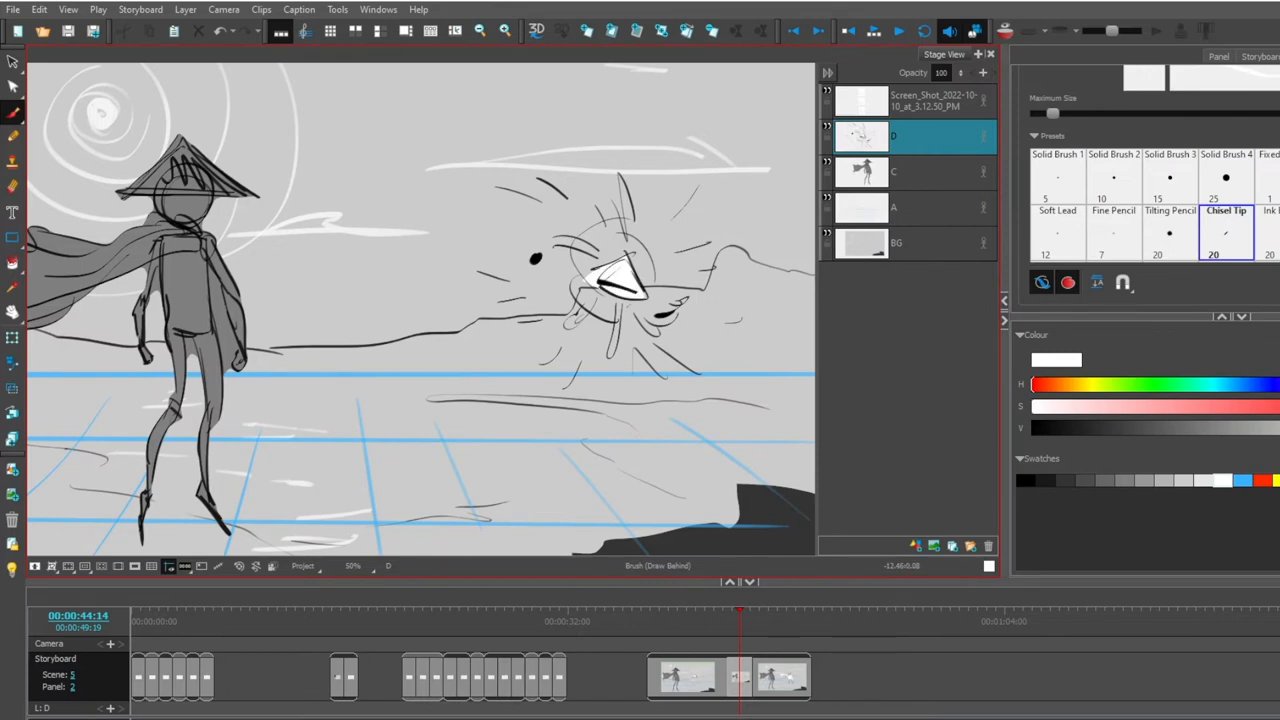
pyautogui.moveTo(620, 300); pyautogui.dragTo(578, 298)
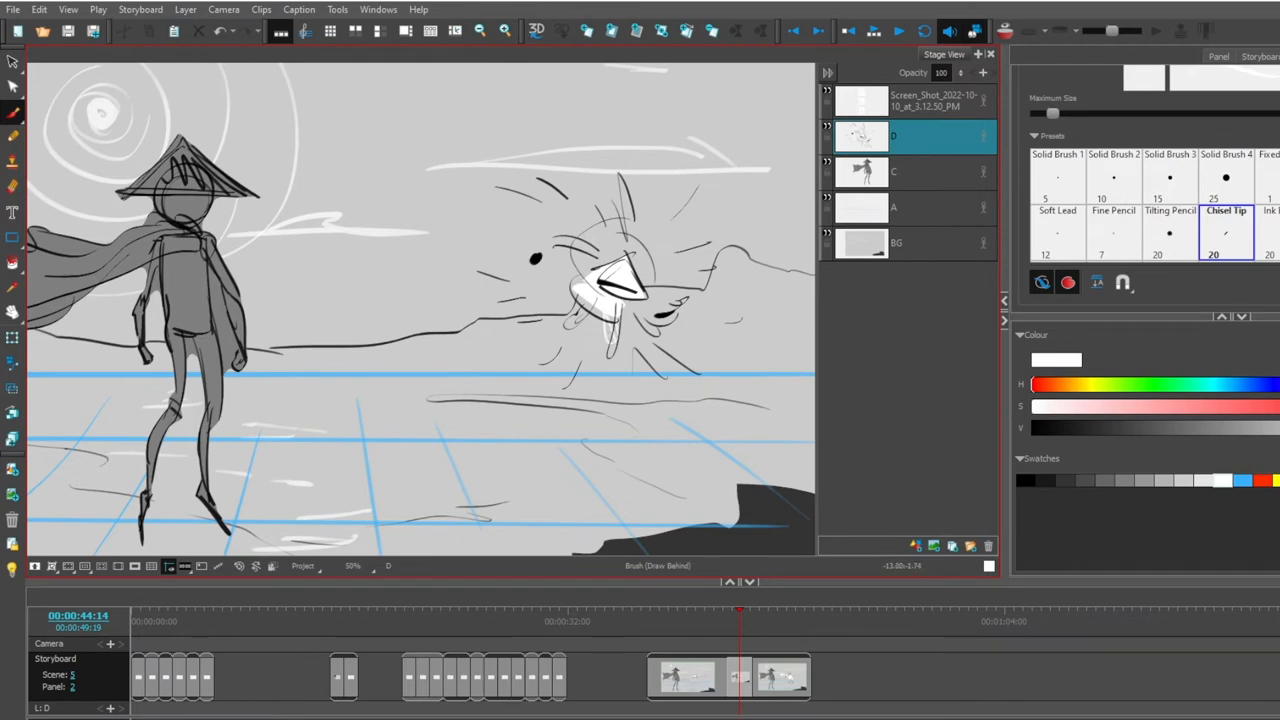
pyautogui.moveTo(610, 336); pyautogui.dragTo(608, 364)
pyautogui.moveTo(585, 298)
pyautogui.mouseDown()
pyautogui.moveTo(584, 322)
pyautogui.moveTo(562, 320)
pyautogui.mouseUp()
pyautogui.moveTo(560, 236); pyautogui.dragTo(600, 264)
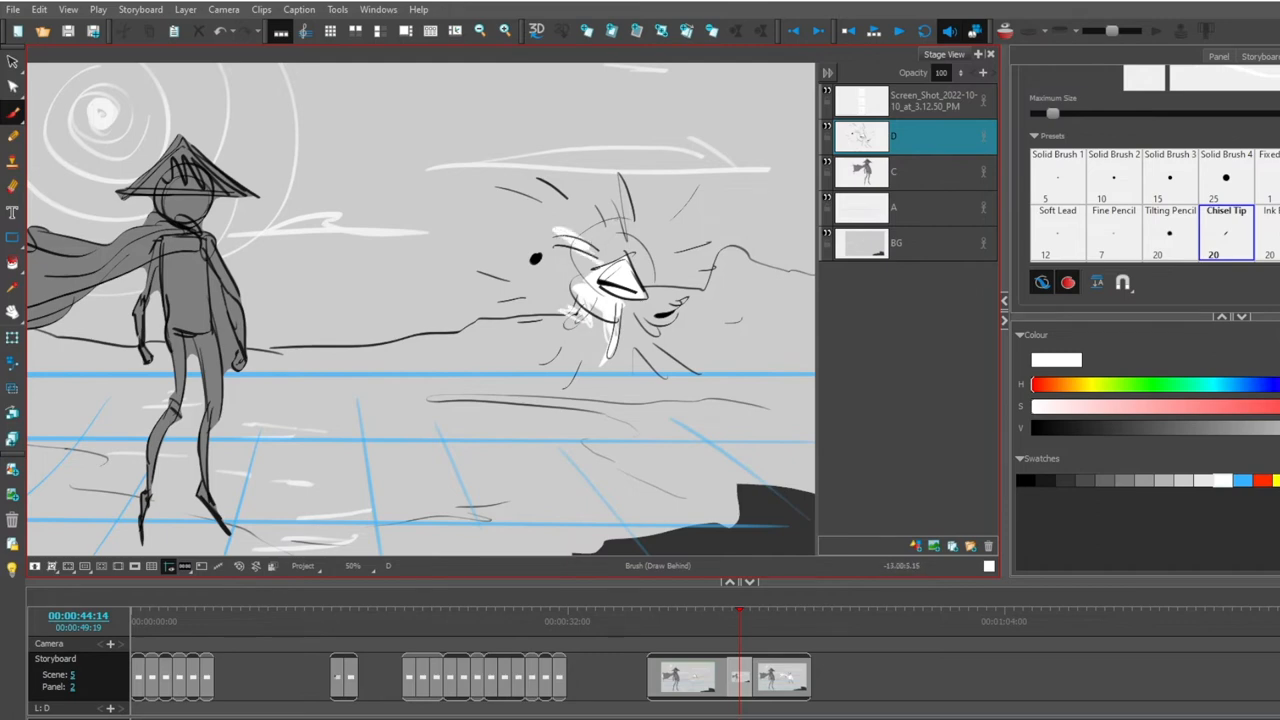
pyautogui.moveTo(602, 184)
pyautogui.mouseDown()
pyautogui.moveTo(618, 232)
pyautogui.moveTo(656, 160)
pyautogui.mouseUp()
# - Paint white burst strokes and faint halo arcs encircling the triangle
pyautogui.moveTo(712, 214)
pyautogui.mouseDown()
pyautogui.moveTo(672, 245)
pyautogui.moveTo(718, 258)
pyautogui.mouseUp()
pyautogui.moveTo(664, 308)
pyautogui.mouseDown()
pyautogui.moveTo(698, 292)
pyautogui.moveTo(686, 340)
pyautogui.moveTo(630, 360)
pyautogui.mouseUp()
pyautogui.moveTo(536, 212); pyautogui.dragTo(570, 214)
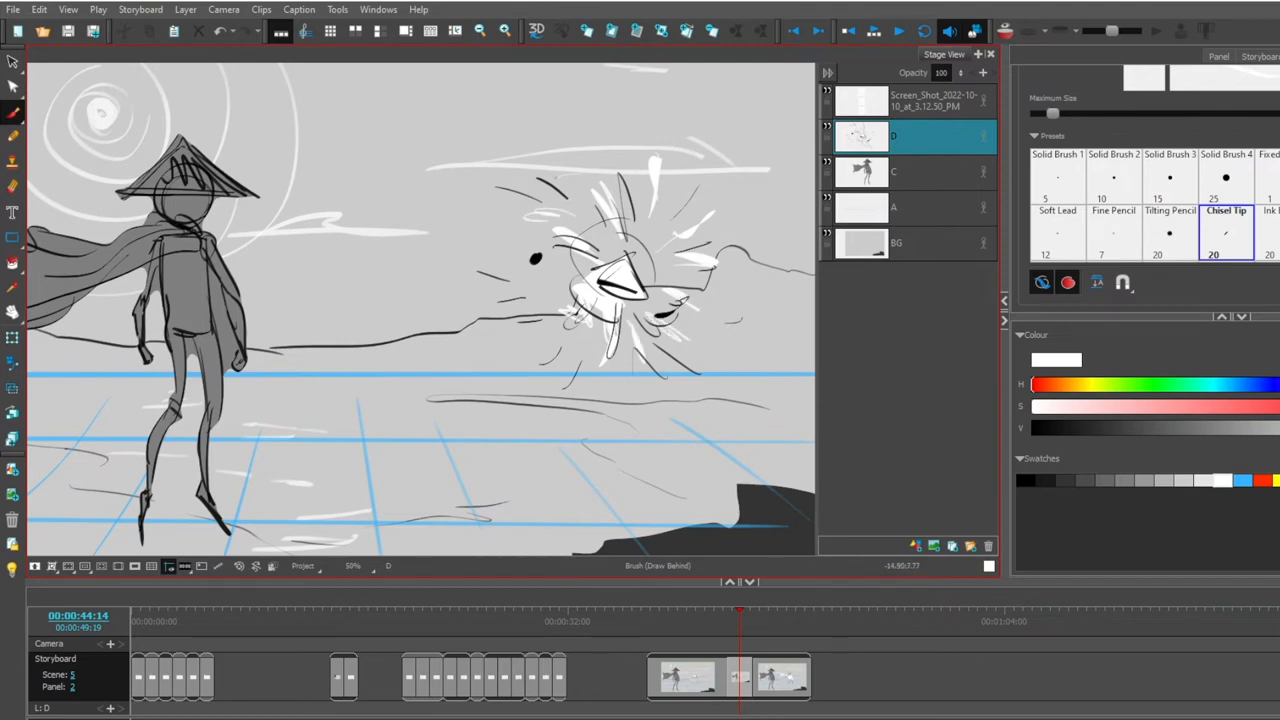
pyautogui.moveTo(510, 318); pyautogui.dragTo(586, 272)
pyautogui.moveTo(545, 140); pyautogui.dragTo(718, 298)
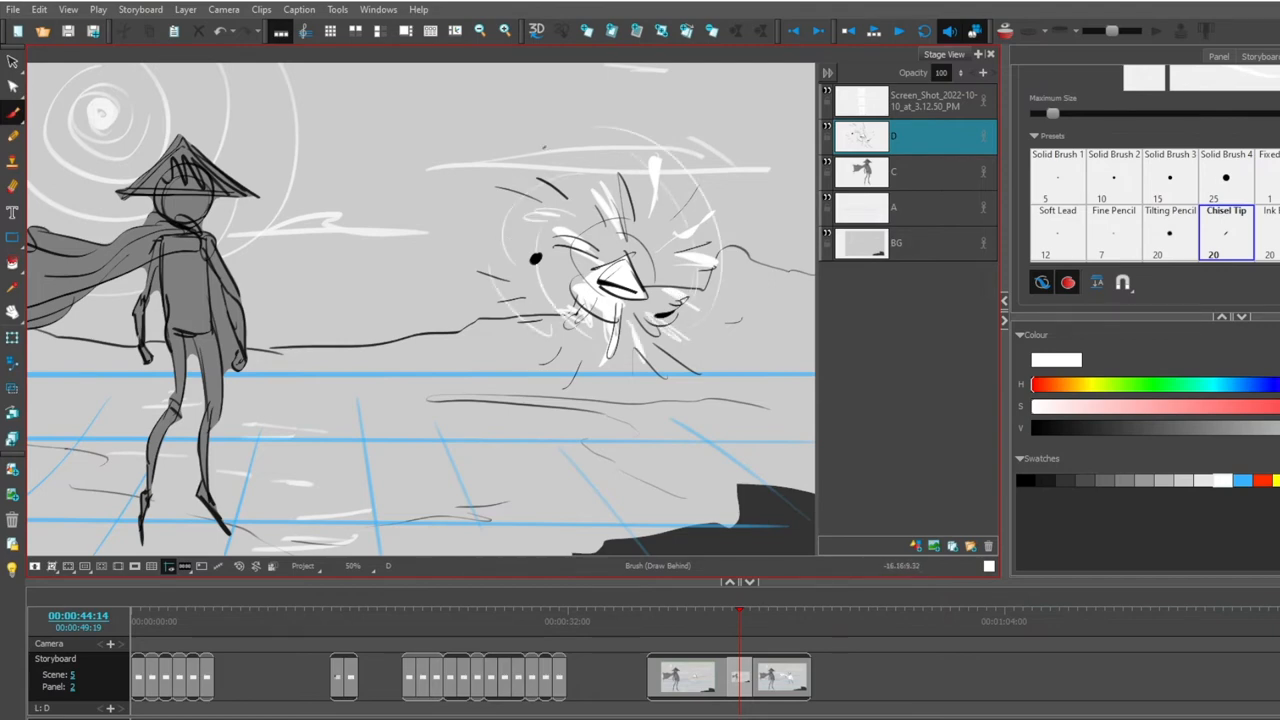
pyautogui.moveTo(514, 200)
pyautogui.mouseDown()
pyautogui.moveTo(520, 268)
pyautogui.moveTo(630, 365)
pyautogui.mouseUp()
pyautogui.moveTo(510, 325); pyautogui.dragTo(638, 385)
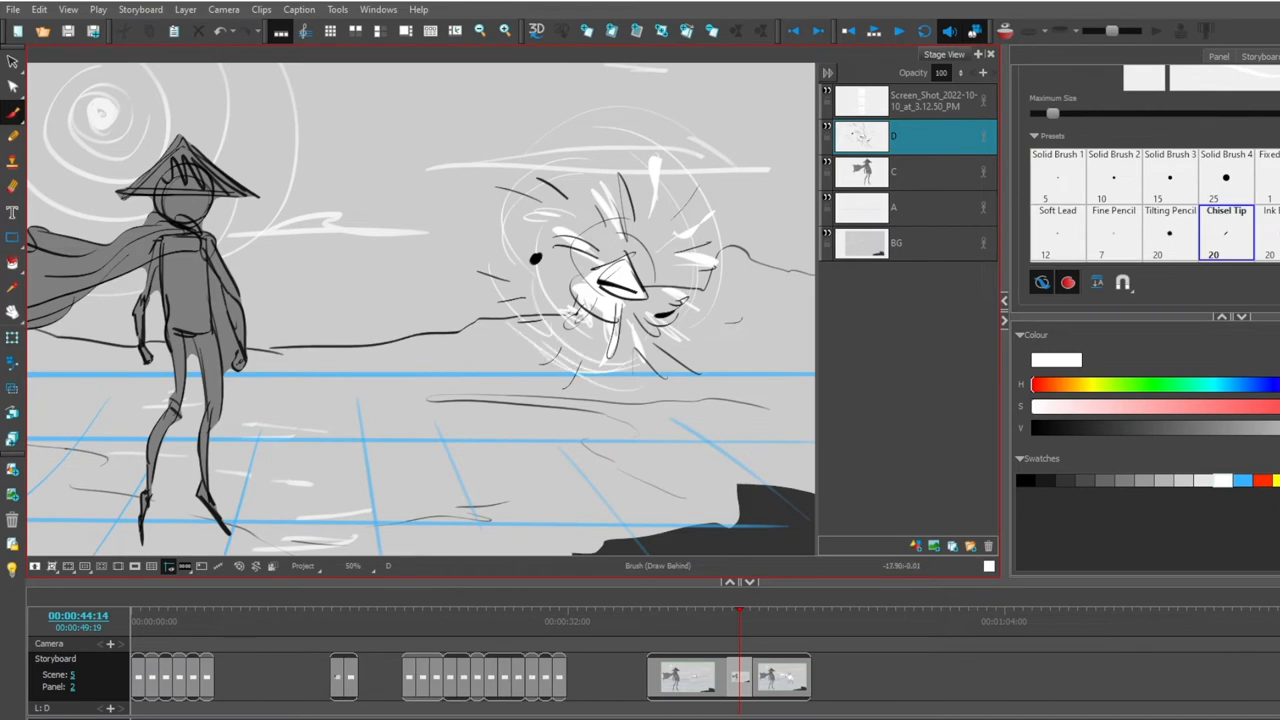
# - Scrub through the scene and jump to the glowing pyramid panel
pyautogui.moveTo(746, 621)
pyautogui.mouseDown()
pyautogui.moveTo(703, 621)
pyautogui.moveTo(757, 621)
pyautogui.moveTo(698, 624)
pyautogui.moveTo(761, 623)
pyautogui.moveTo(697, 627)
pyautogui.moveTo(779, 633)
pyautogui.moveTo(684, 643)
pyautogui.moveTo(708, 630)
pyautogui.mouseUp()
pyautogui.click(689, 635)
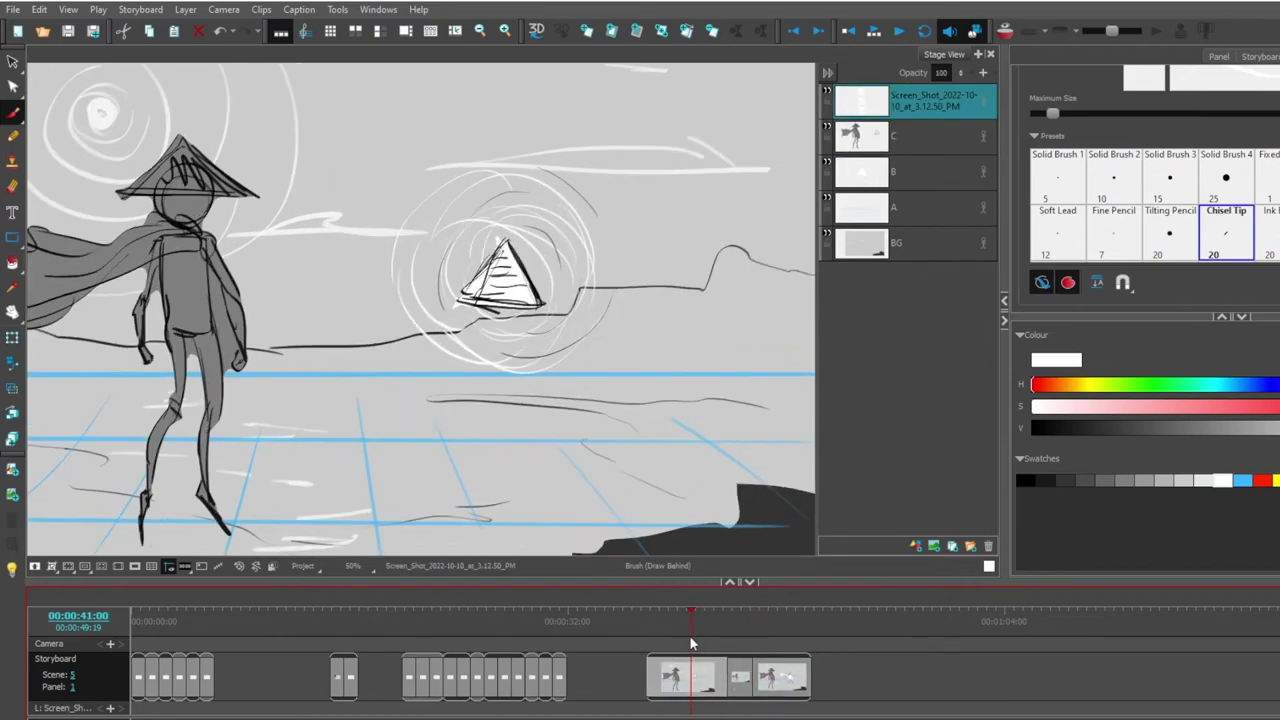
# - Switch to the scene 5 panel with the top-hat villain beside the caped character
pyautogui.click(738, 677)
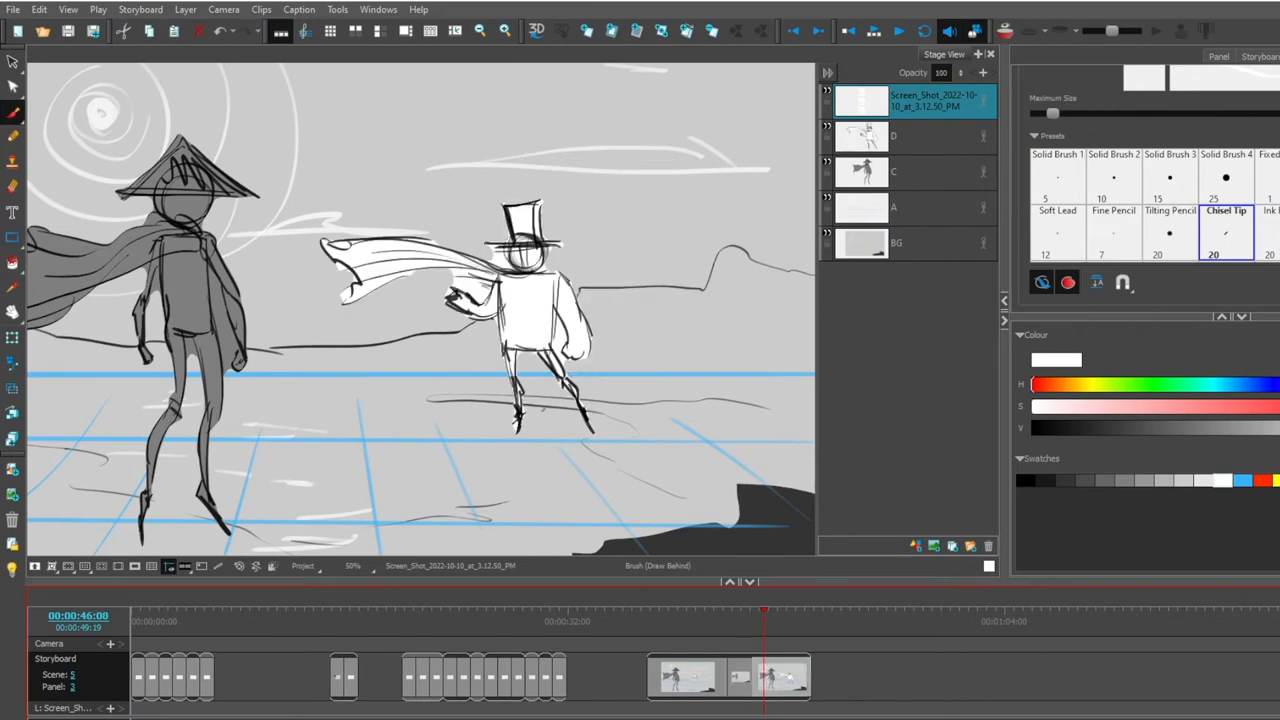
pyautogui.scroll(-5, 420, 300)
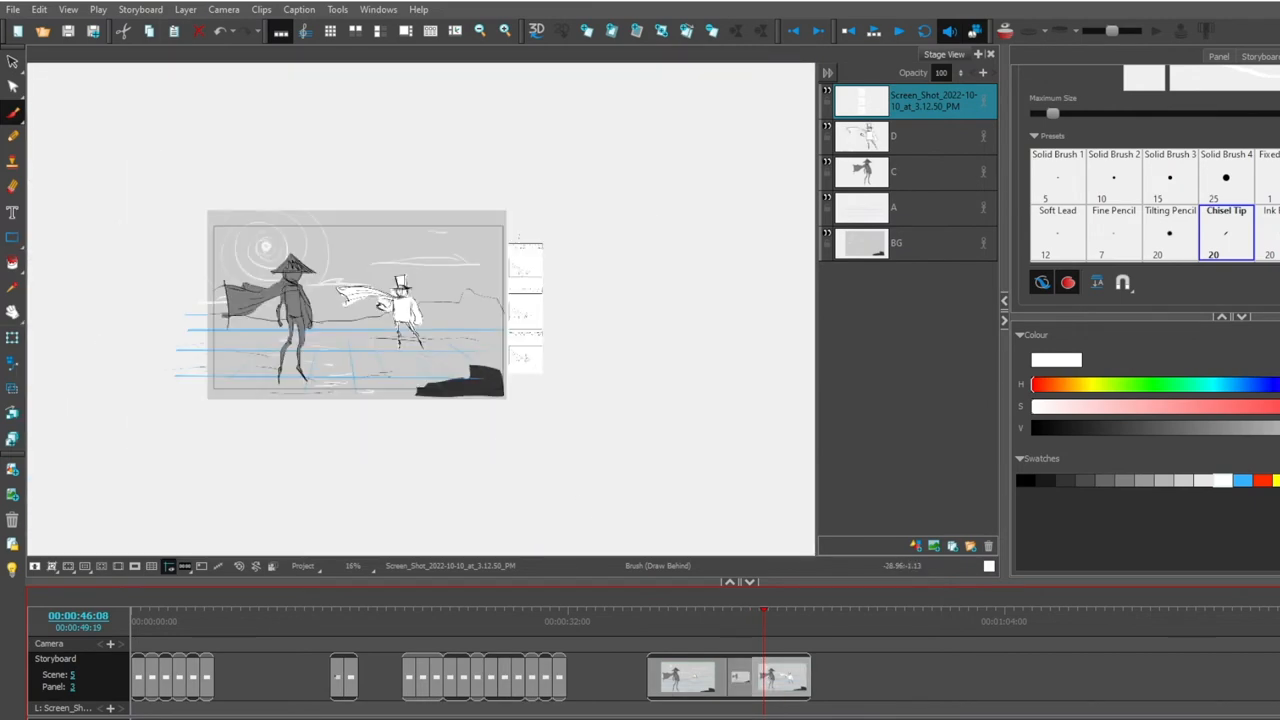
# - With the Camera tool, shrink and shift the camera frame, then set a keyframe earlier in the panel
pyautogui.click(14, 365)
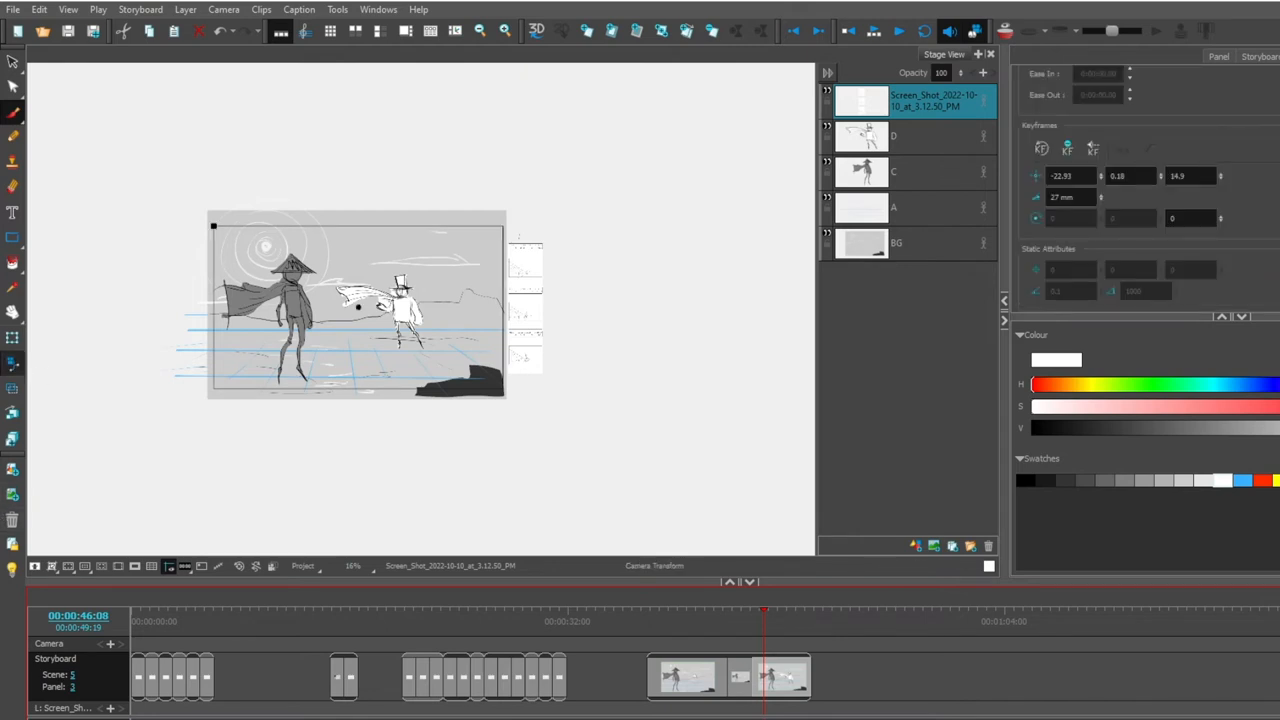
pyautogui.moveTo(212, 220); pyautogui.dragTo(249, 246)
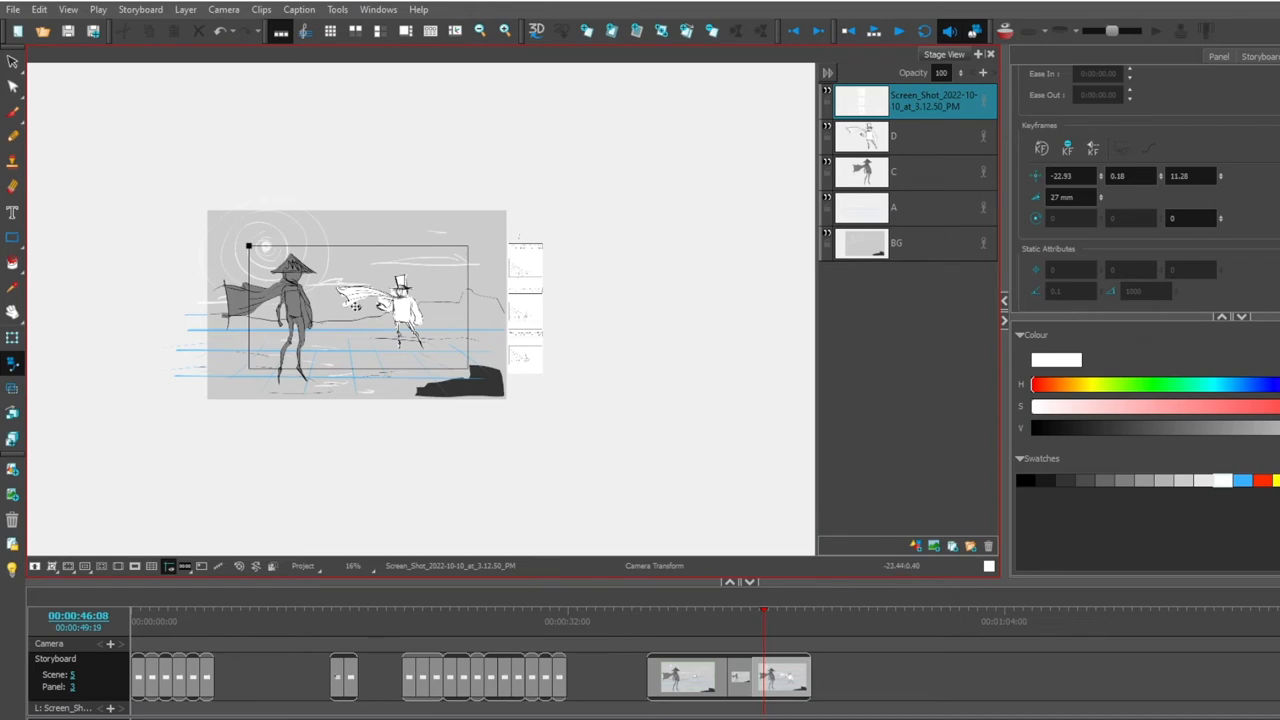
pyautogui.moveTo(359, 308); pyautogui.dragTo(324, 305)
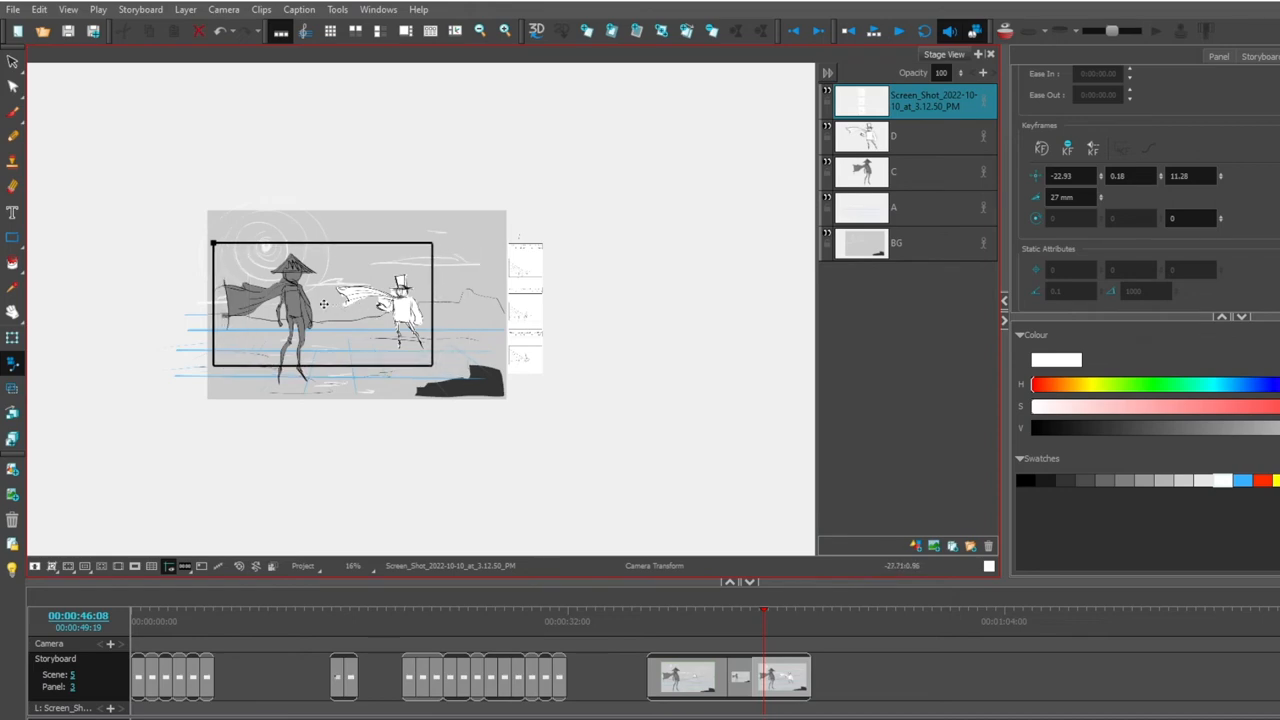
pyautogui.moveTo(766, 621); pyautogui.dragTo(652, 621)
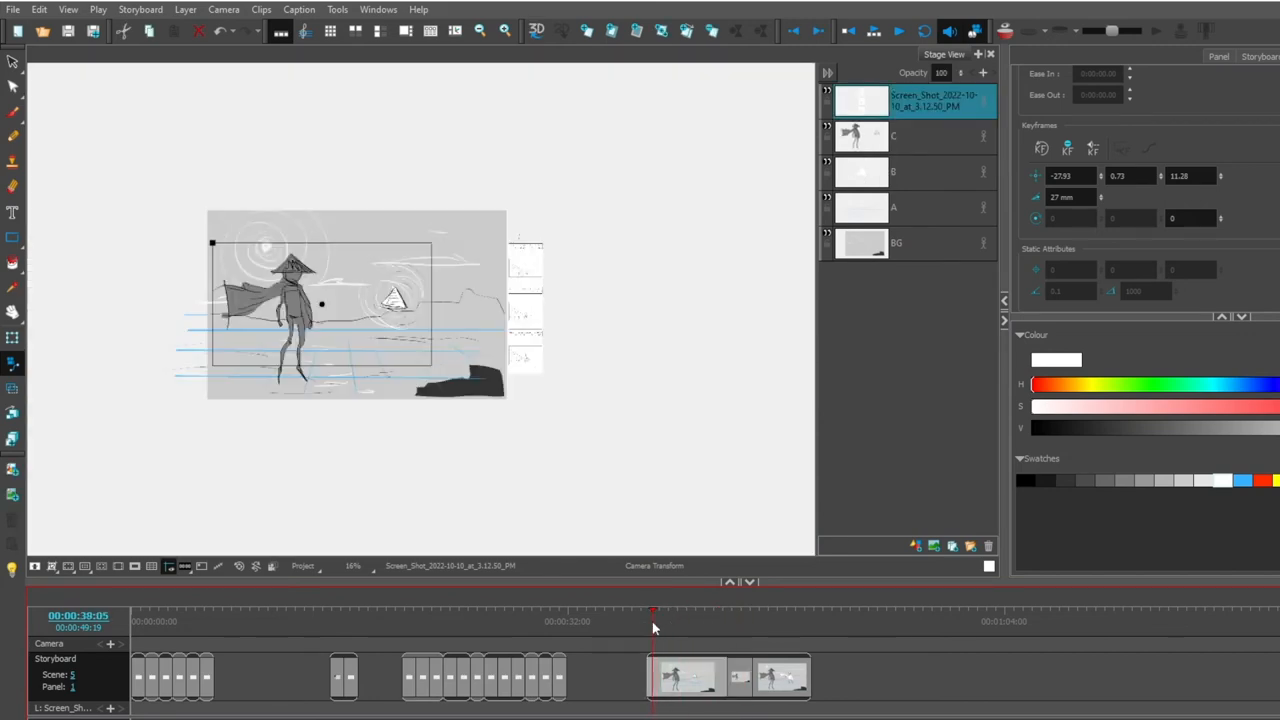
pyautogui.click(111, 645)
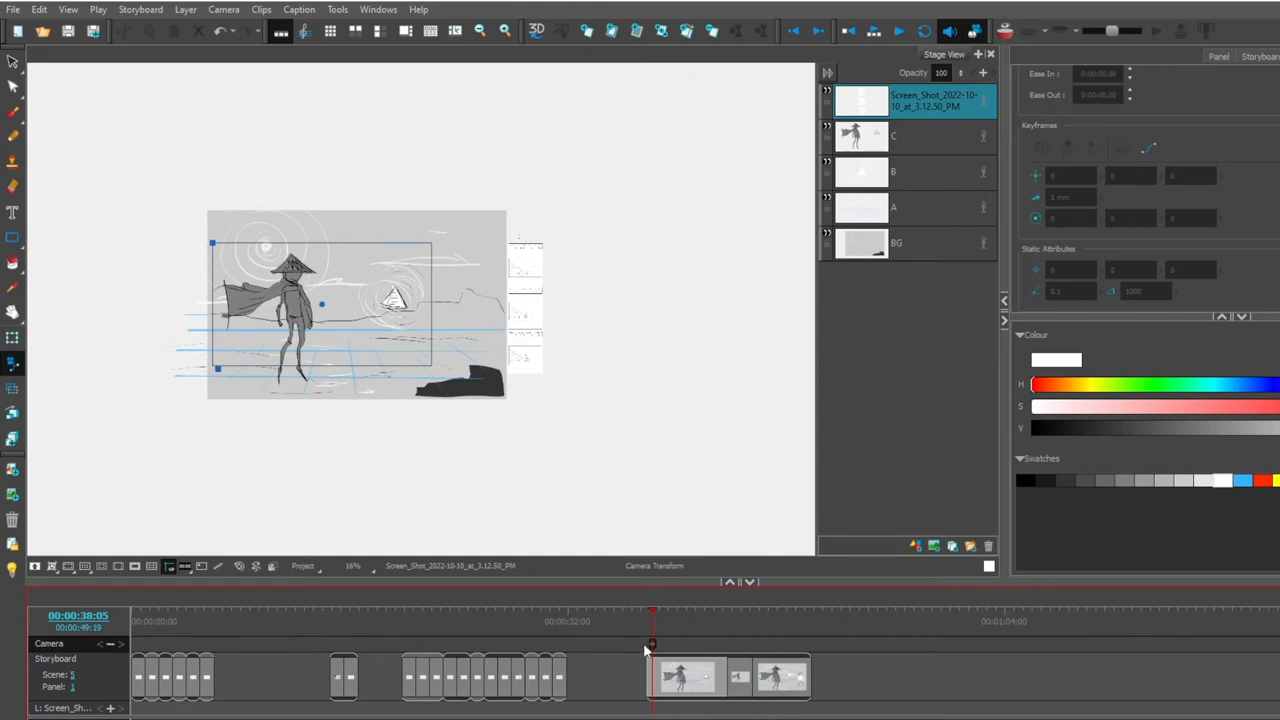
# - Add a second camera keyframe panning right toward the glowing triangle, then return to the scene start
pyautogui.moveTo(652, 614); pyautogui.dragTo(706, 614)
pyautogui.click(111, 644)
pyautogui.scroll(2, 358, 288)
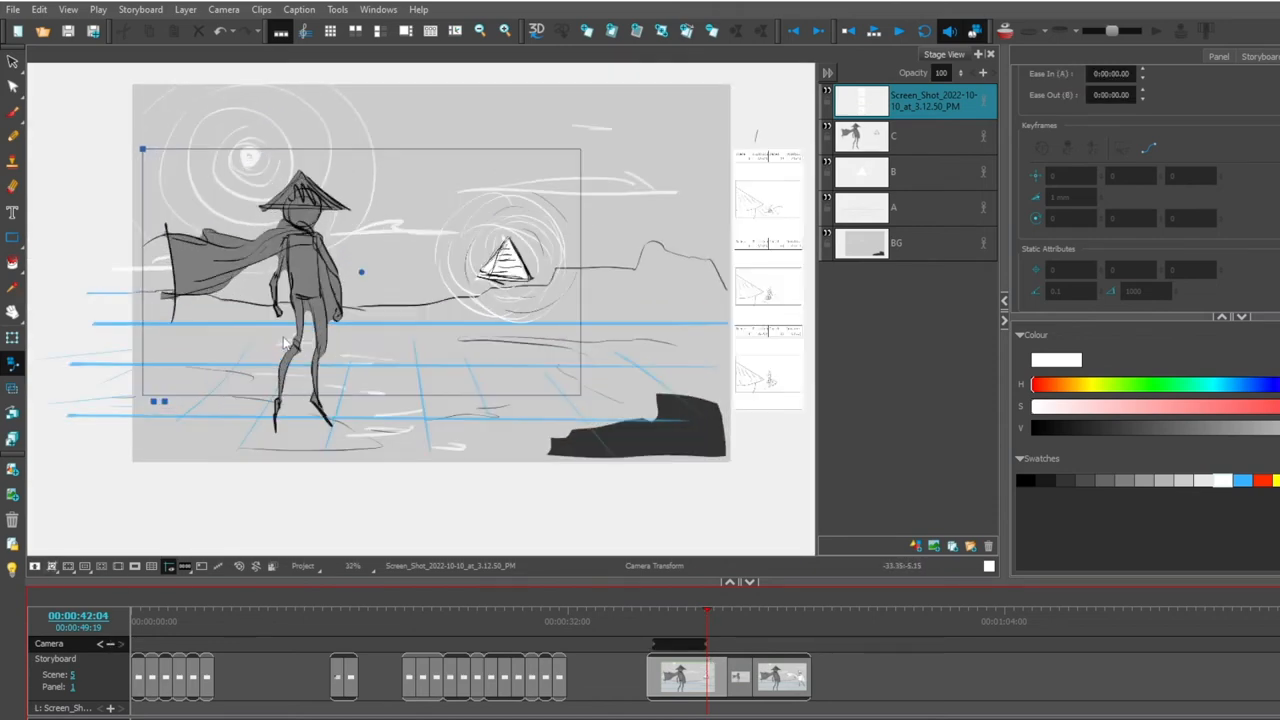
pyautogui.moveTo(361, 272); pyautogui.dragTo(449, 281)
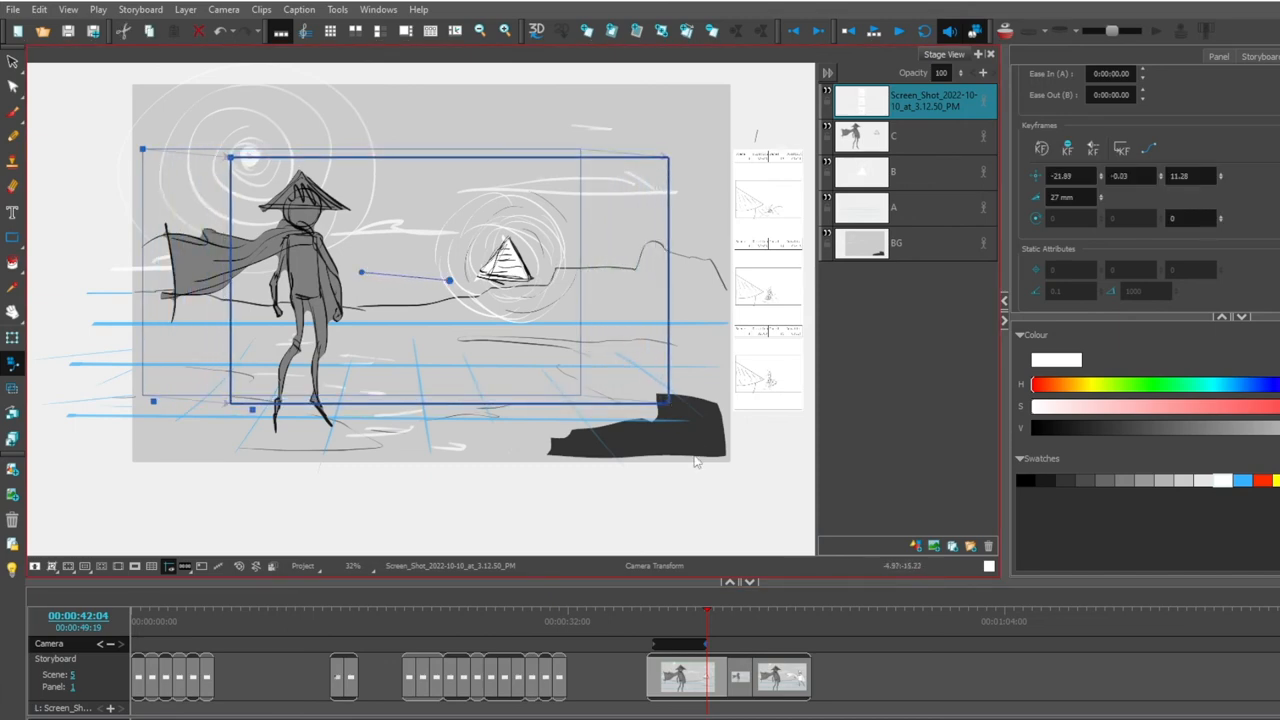
pyautogui.click(646, 625)
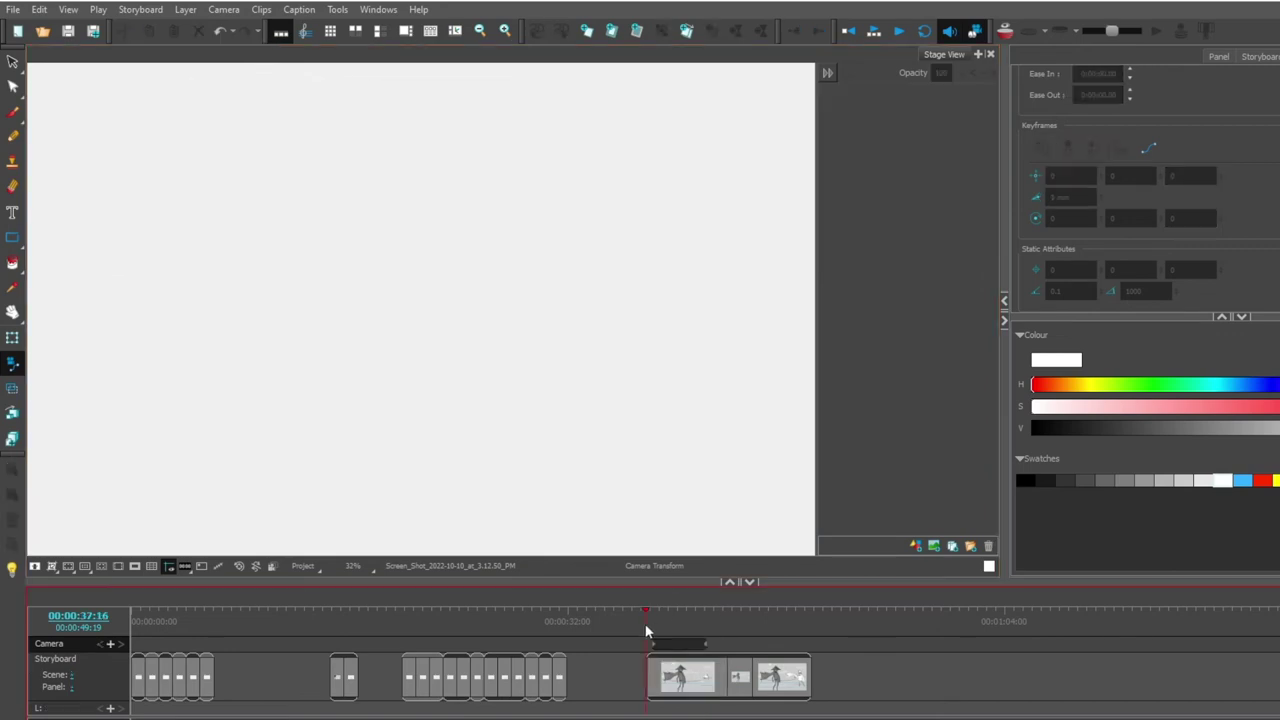
# - Play back scene 5 to preview the camera move, stopping on the top-hat panel
pyautogui.click(898, 31)
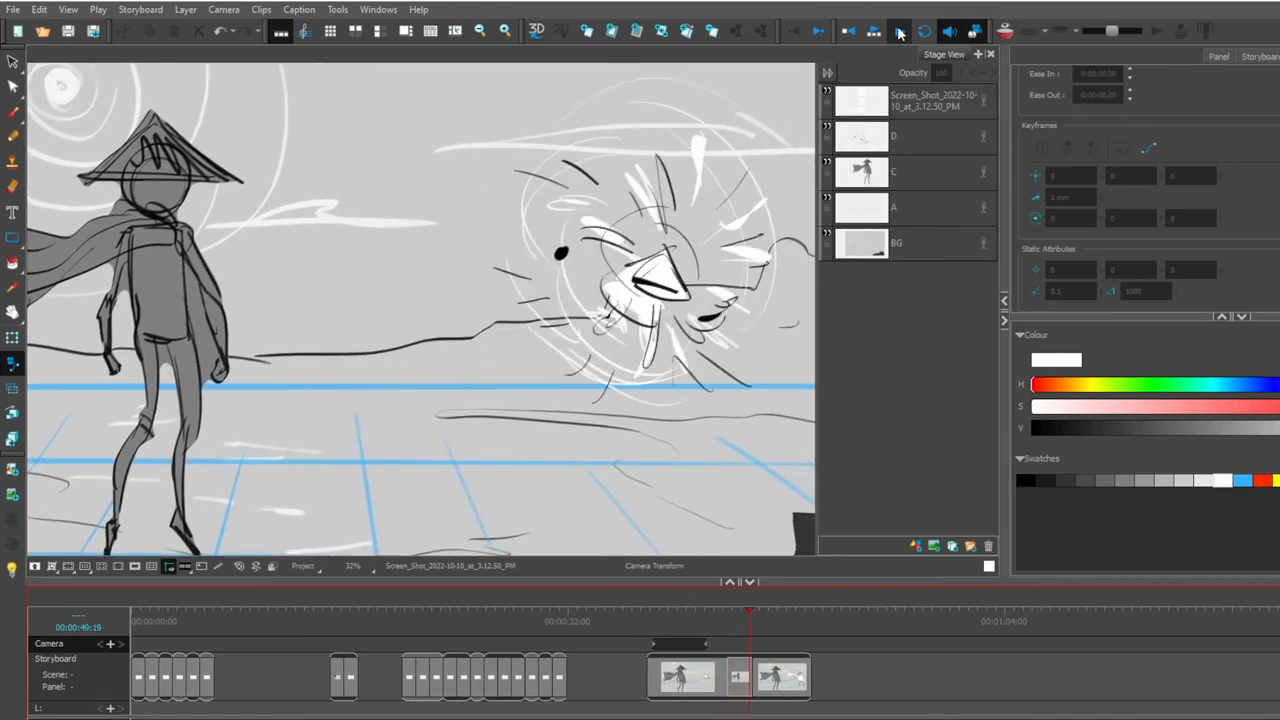
pyautogui.click(742, 676)
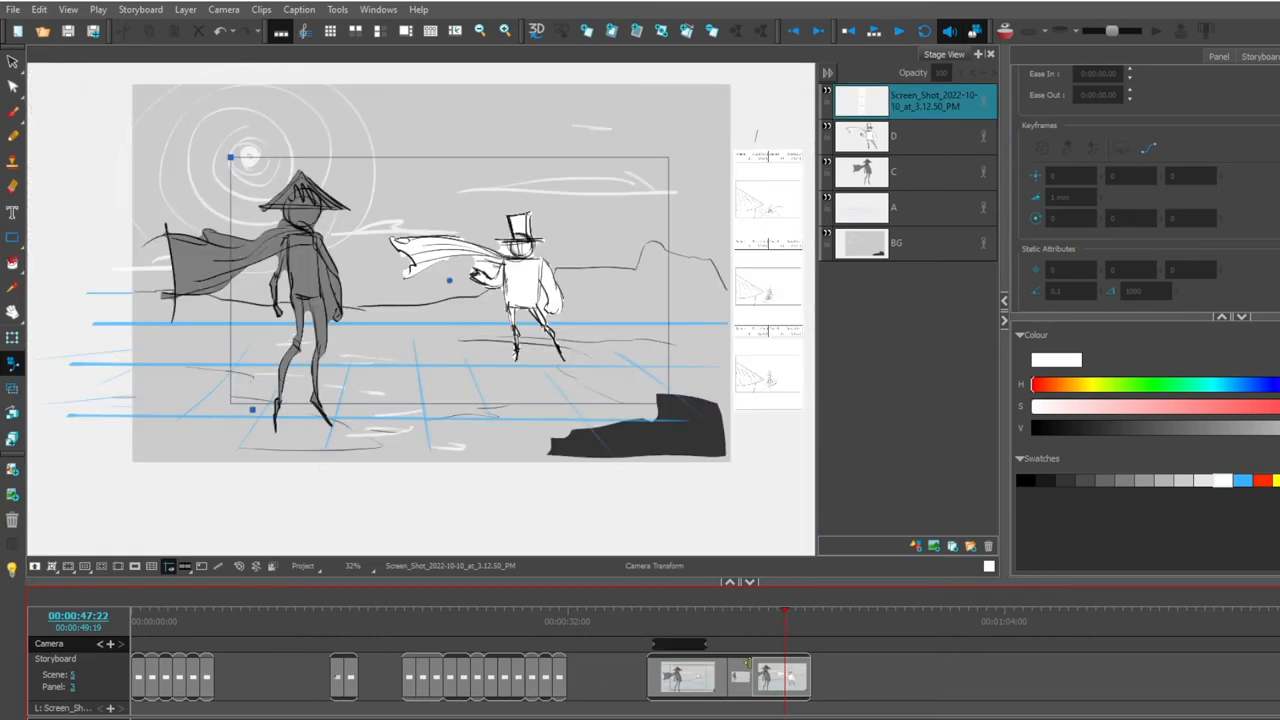
# - Trim the final villain panel's end by about a second
pyautogui.click(788, 676)
pyautogui.moveTo(810, 676)
pyautogui.mouseDown()
pyautogui.moveTo(736, 668)
pyautogui.moveTo(790, 668)
pyautogui.moveTo(775, 670)
pyautogui.mouseUp()
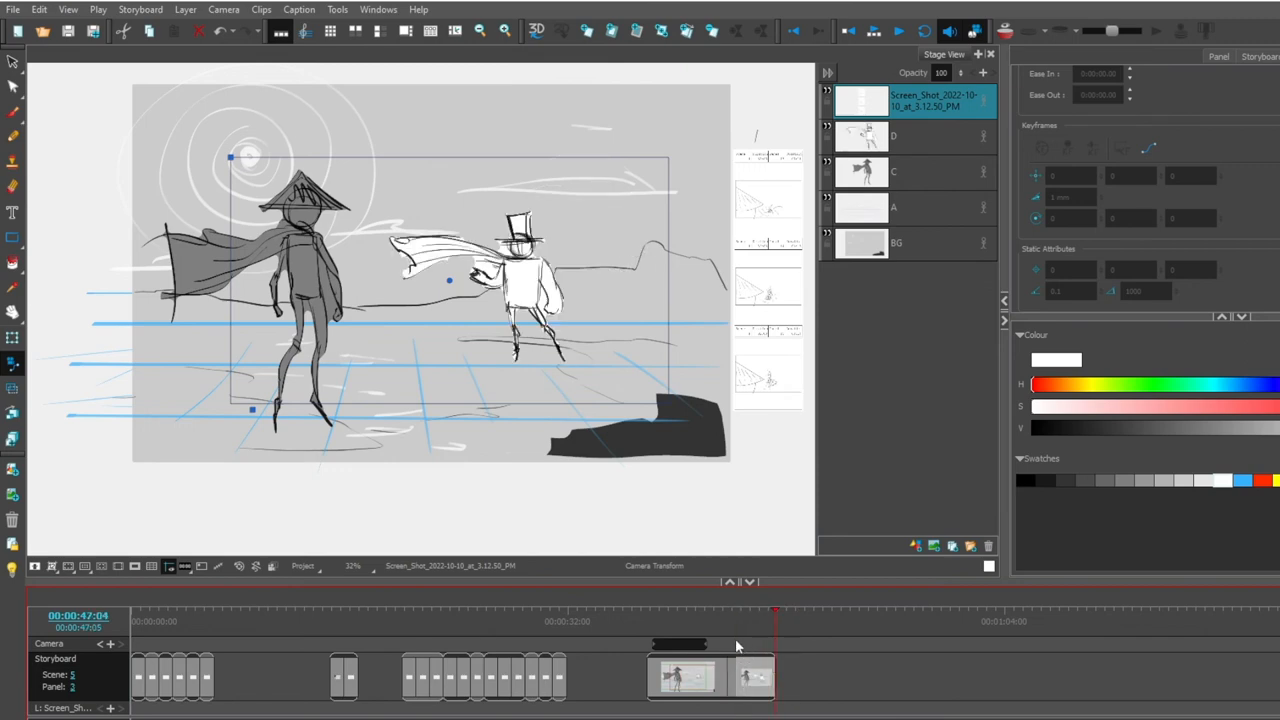
pyautogui.click(736, 646)
# - Add two camera keyframes at successive frames in the top-hat panel
pyautogui.click(742, 645)
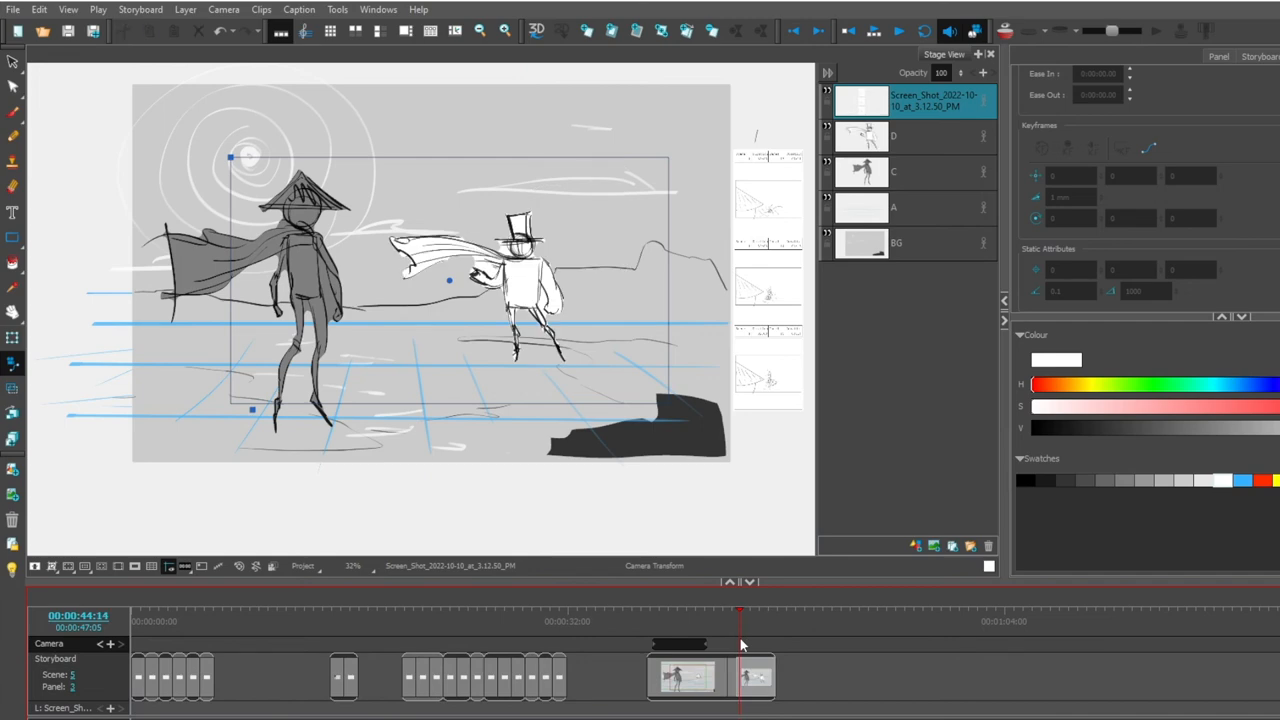
pyautogui.click(743, 644)
pyautogui.click(108, 645)
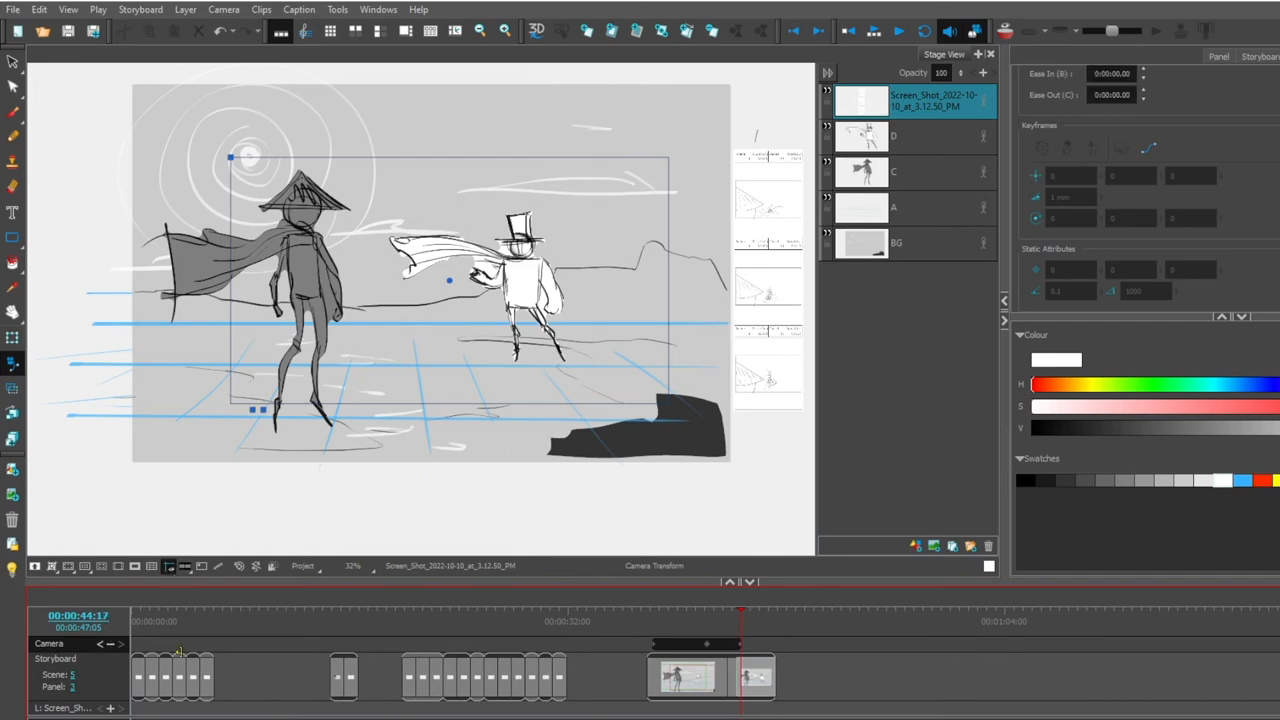
pyautogui.moveTo(743, 623); pyautogui.dragTo(760, 622)
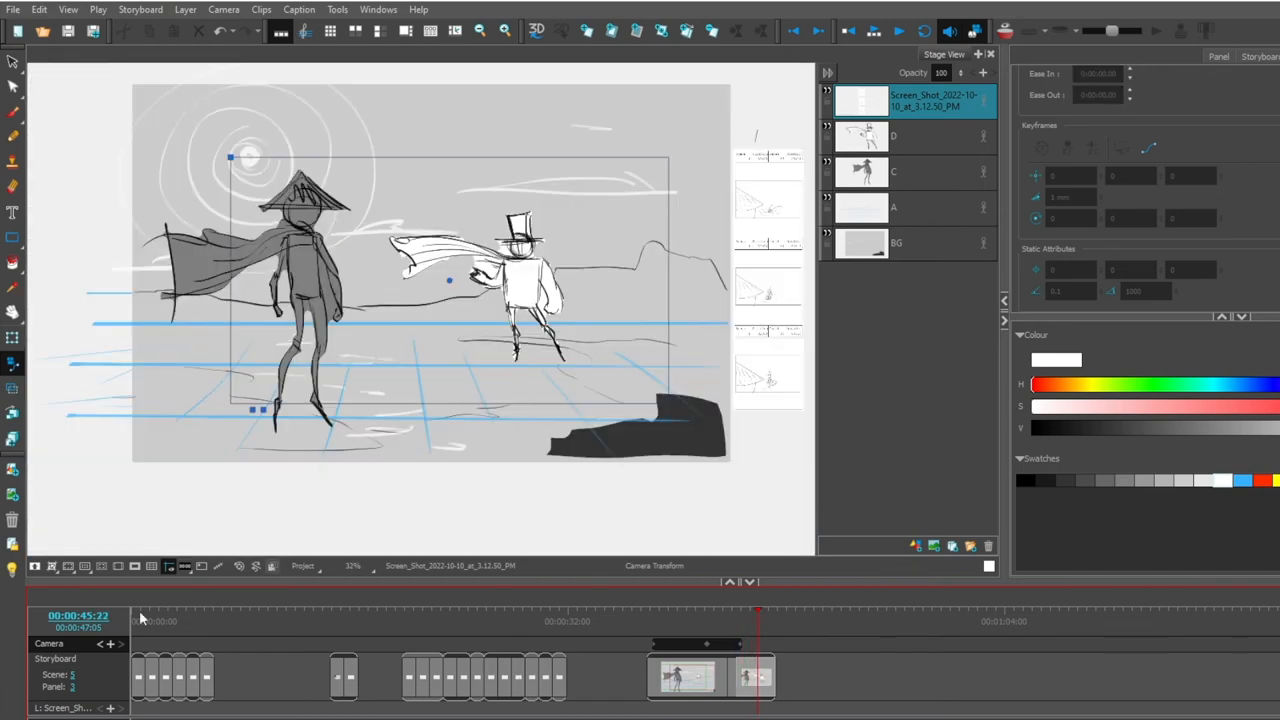
pyautogui.click(110, 645)
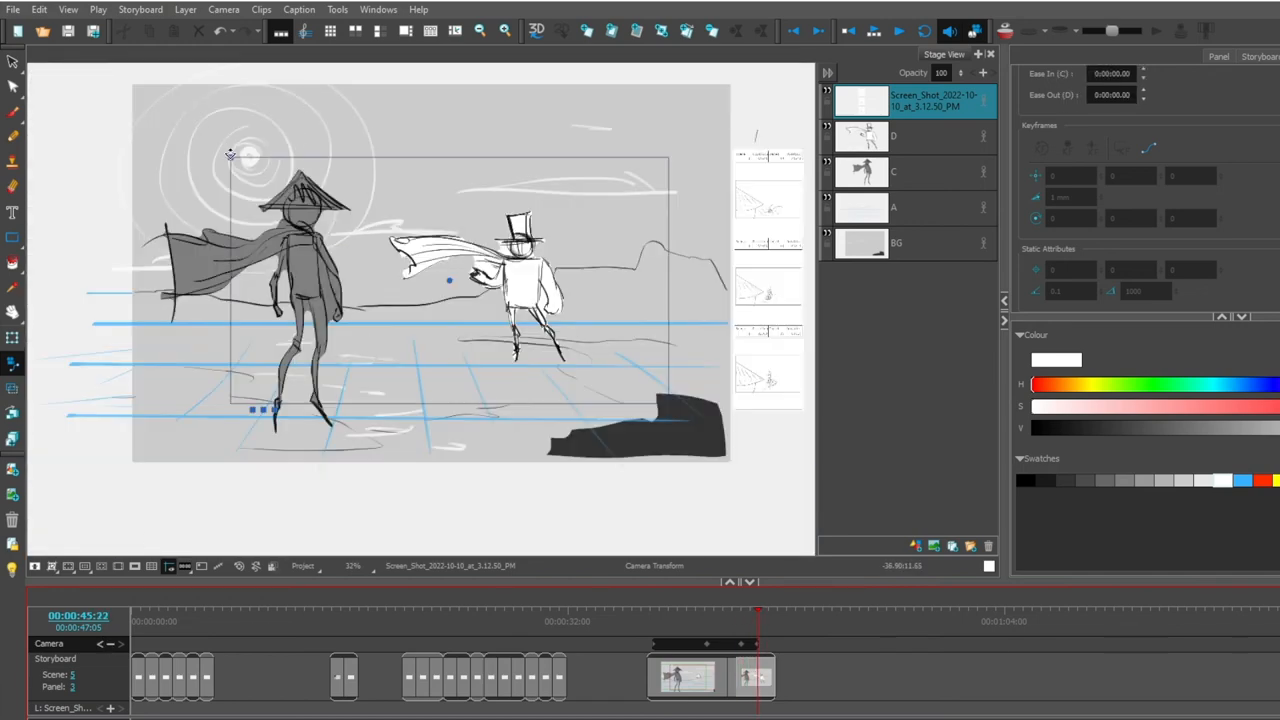
# - Shrink and shift the camera frame to push in on the caped character and villain
pyautogui.moveTo(230, 155); pyautogui.dragTo(245, 165)
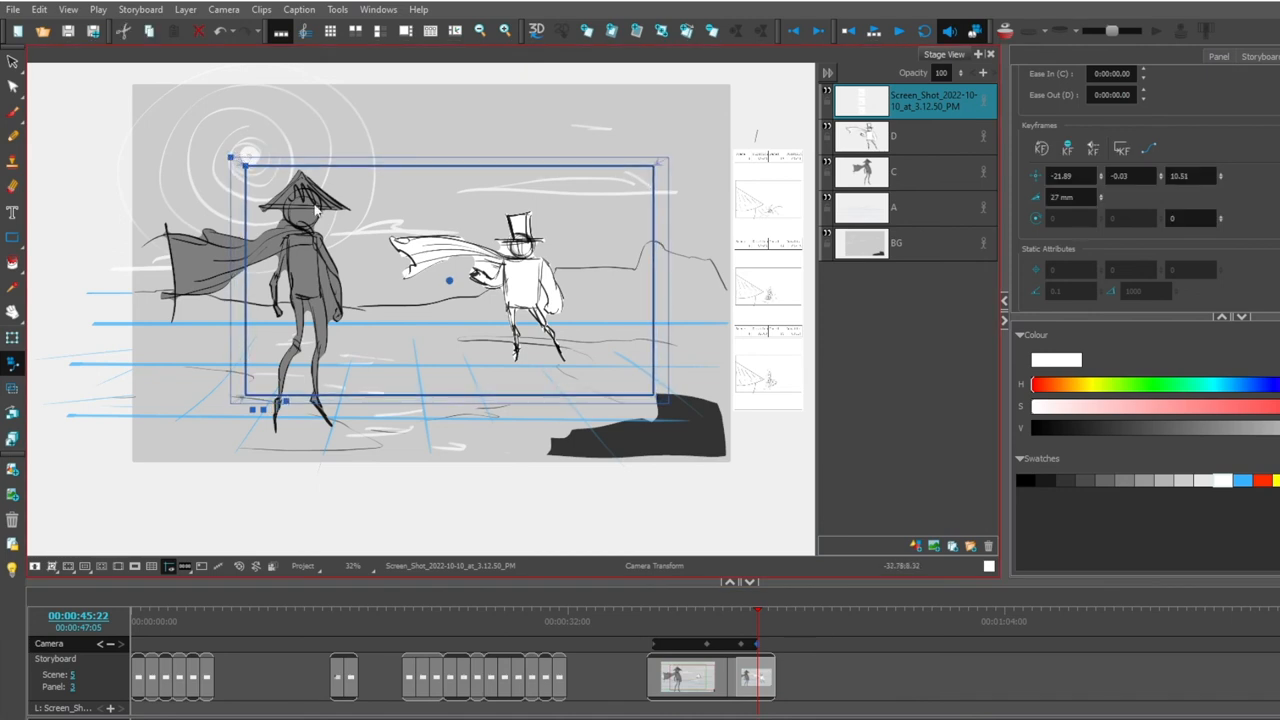
pyautogui.moveTo(452, 280); pyautogui.dragTo(476, 278)
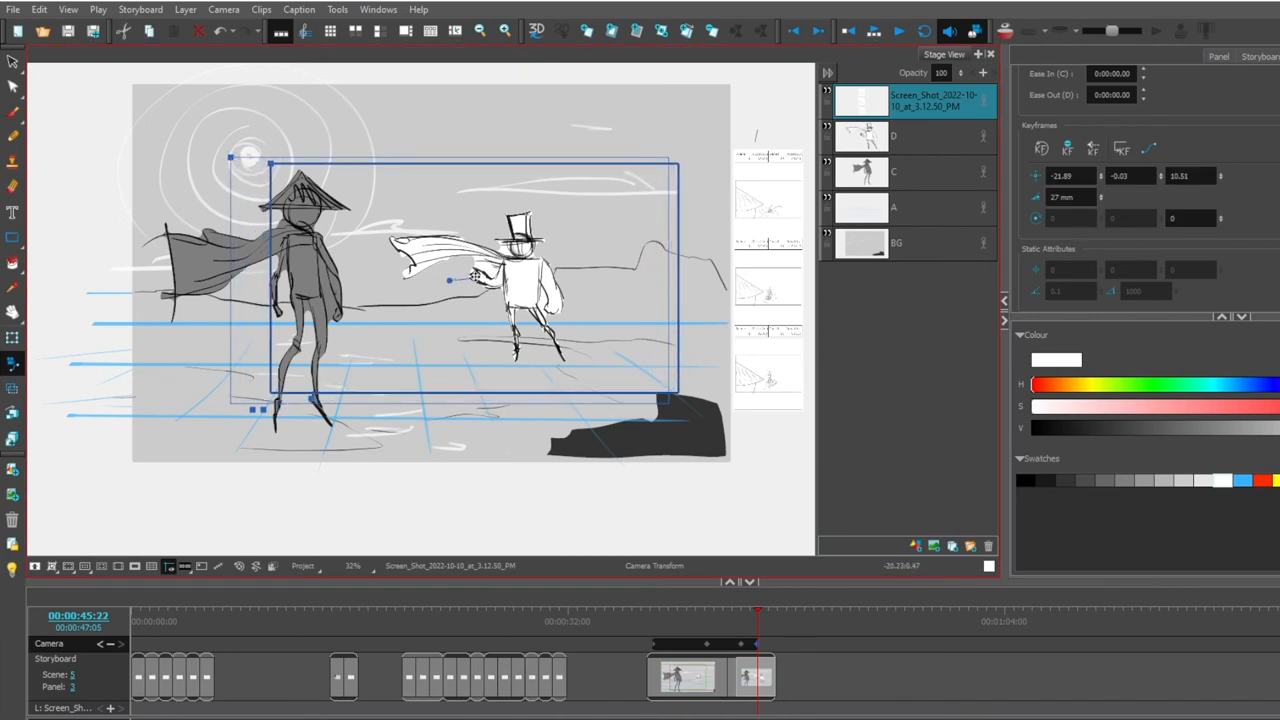
pyautogui.moveTo(270, 162); pyautogui.dragTo(296, 178)
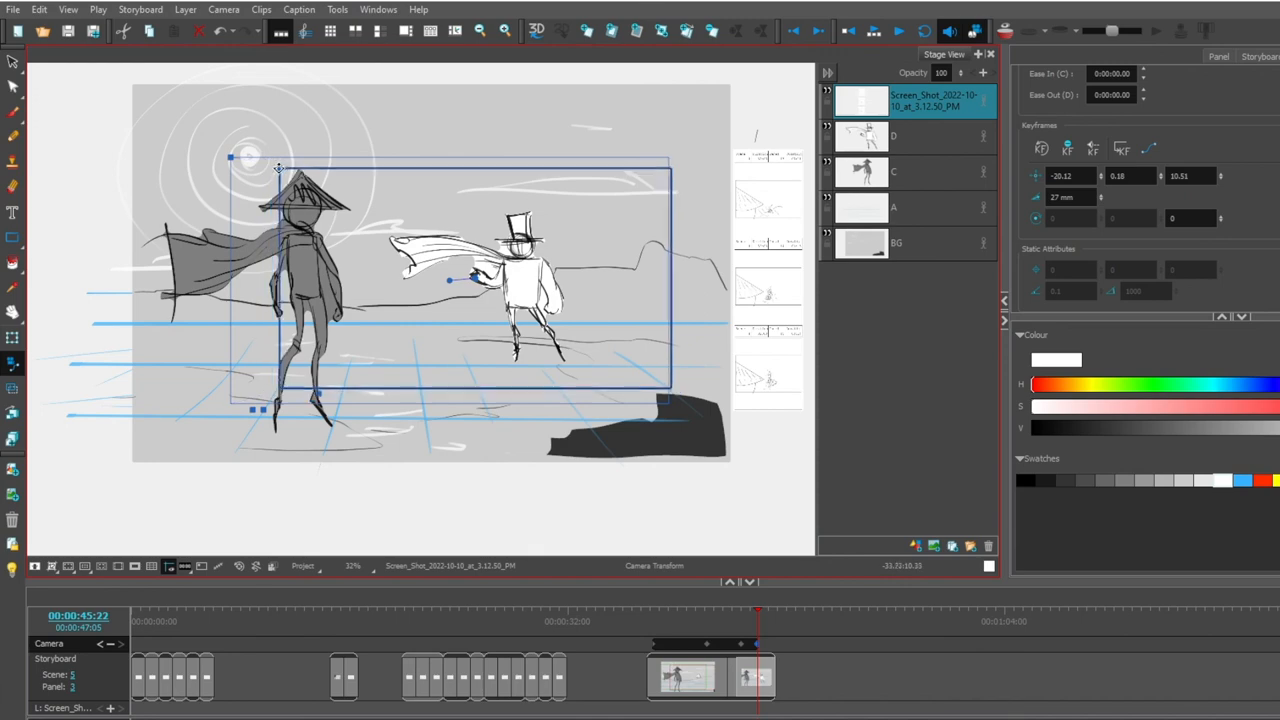
pyautogui.scroll(-3, 478, 276)
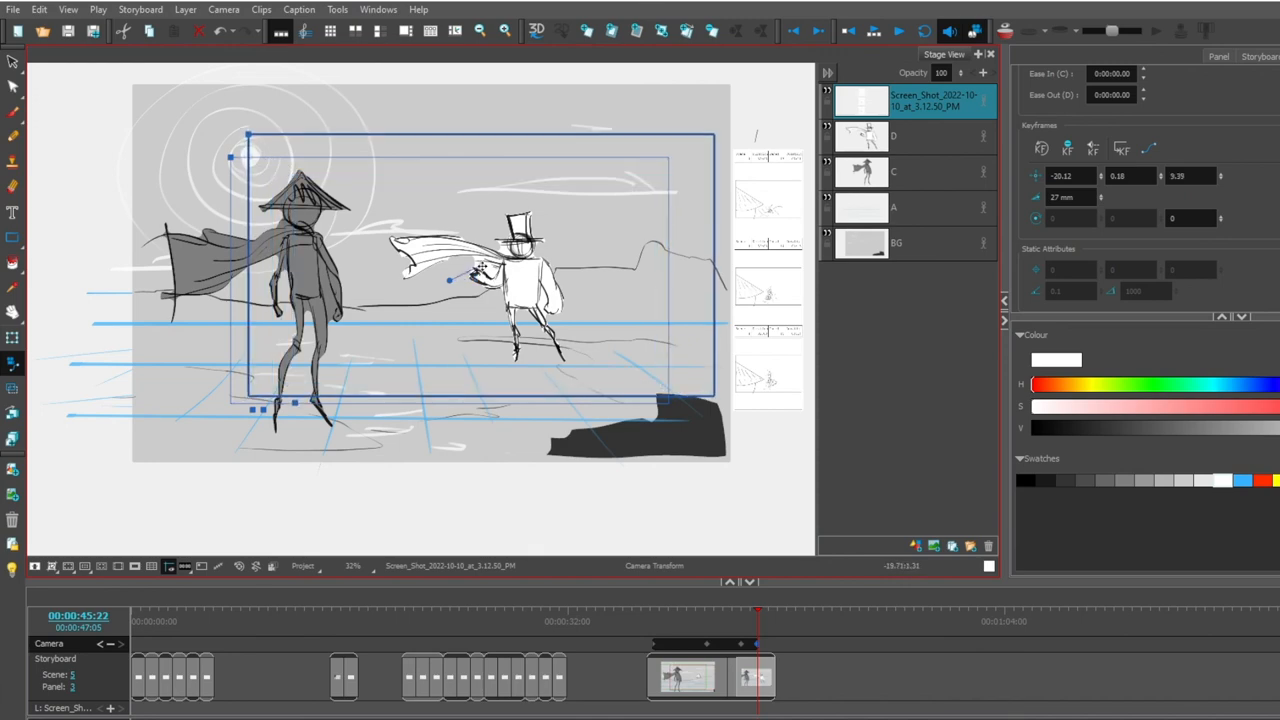
pyautogui.moveTo(480, 278); pyautogui.dragTo(472, 276)
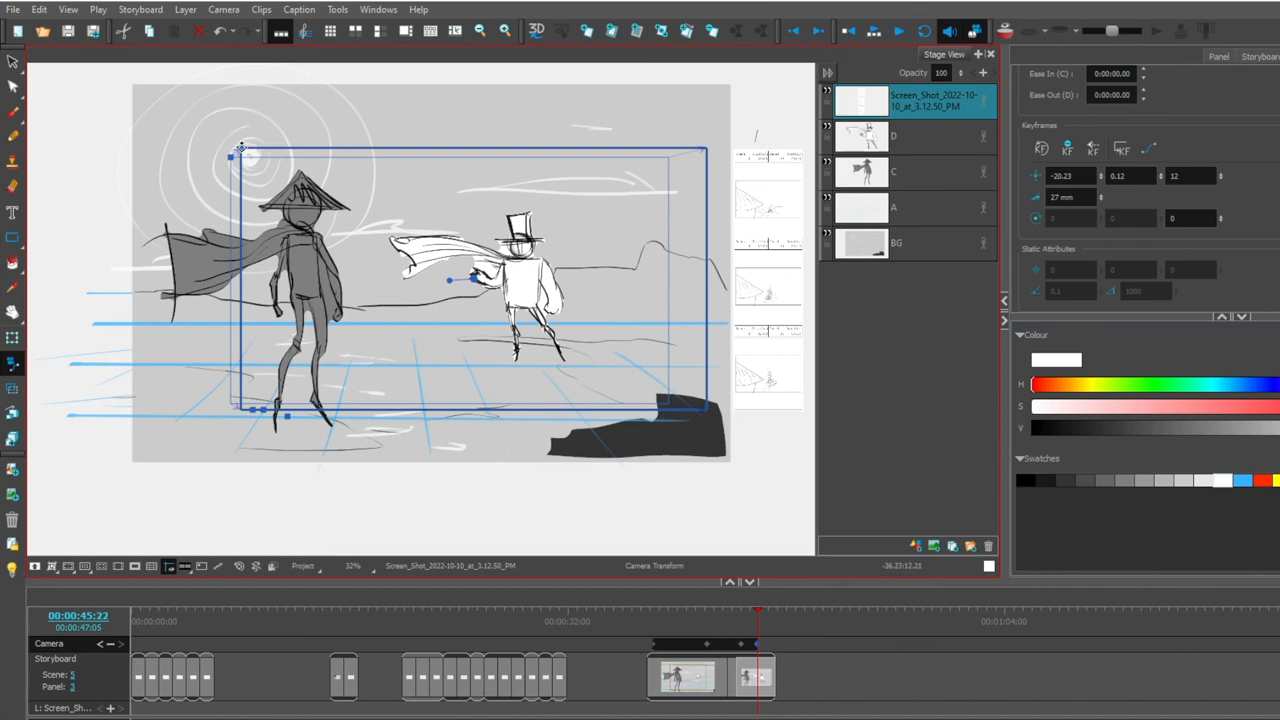
pyautogui.moveTo(241, 148); pyautogui.dragTo(280, 172)
pyautogui.moveTo(474, 278); pyautogui.dragTo(490, 280)
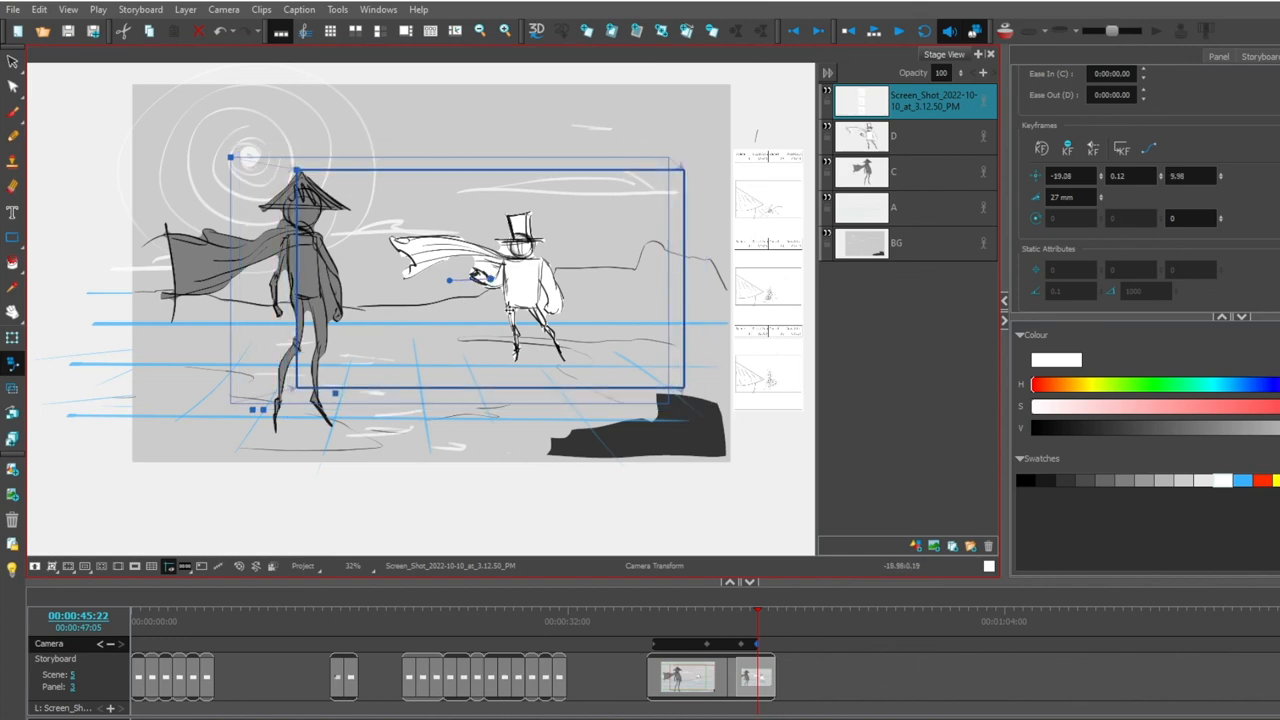
pyautogui.click(650, 621)
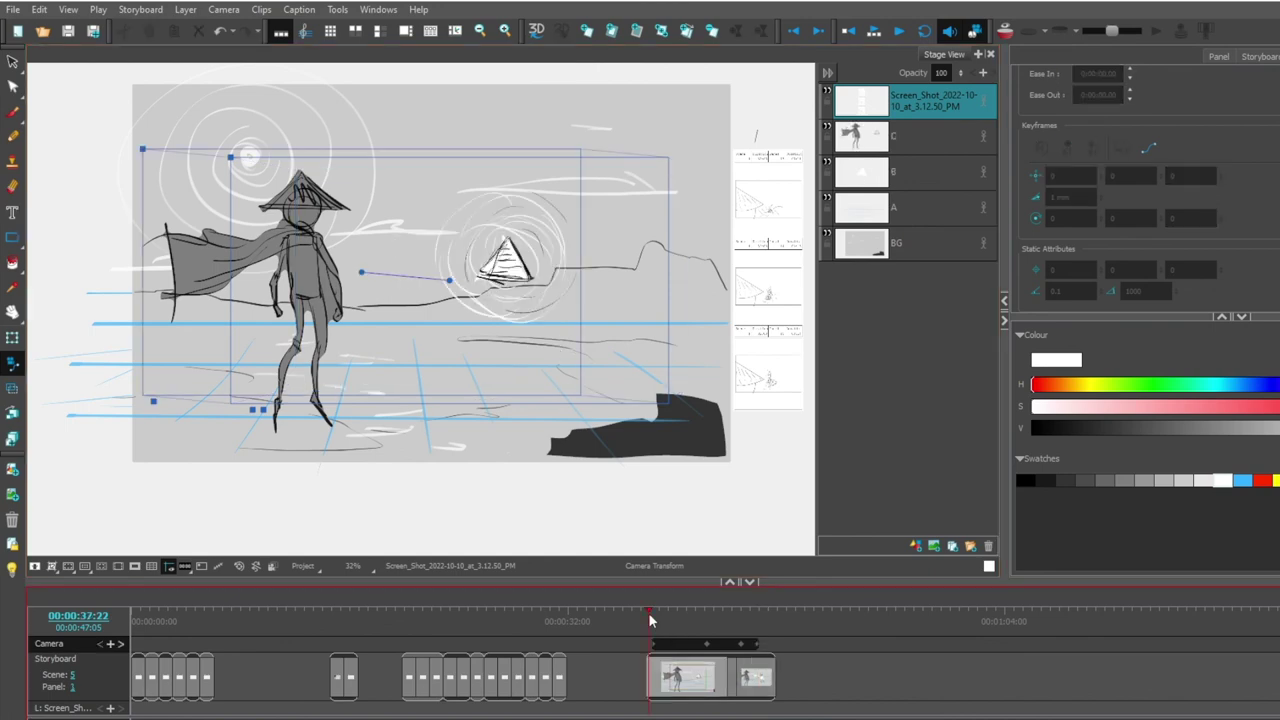
pyautogui.click(900, 32)
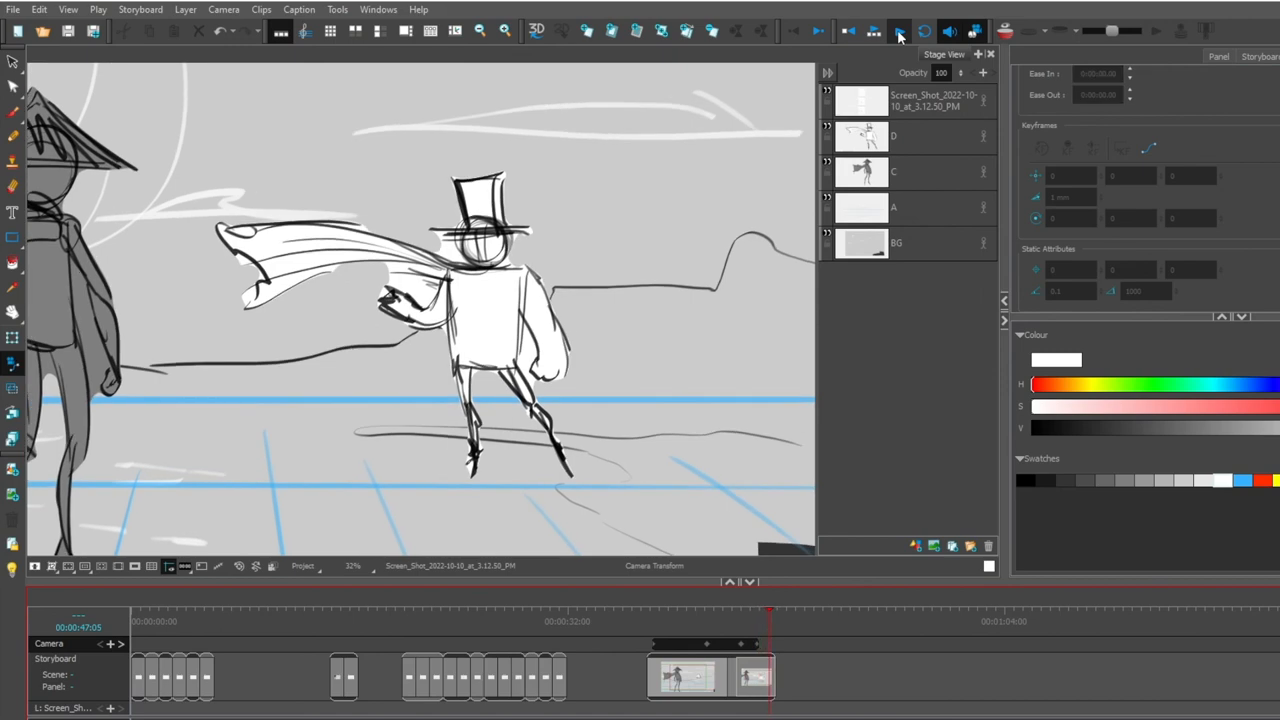
pyautogui.click(899, 33)
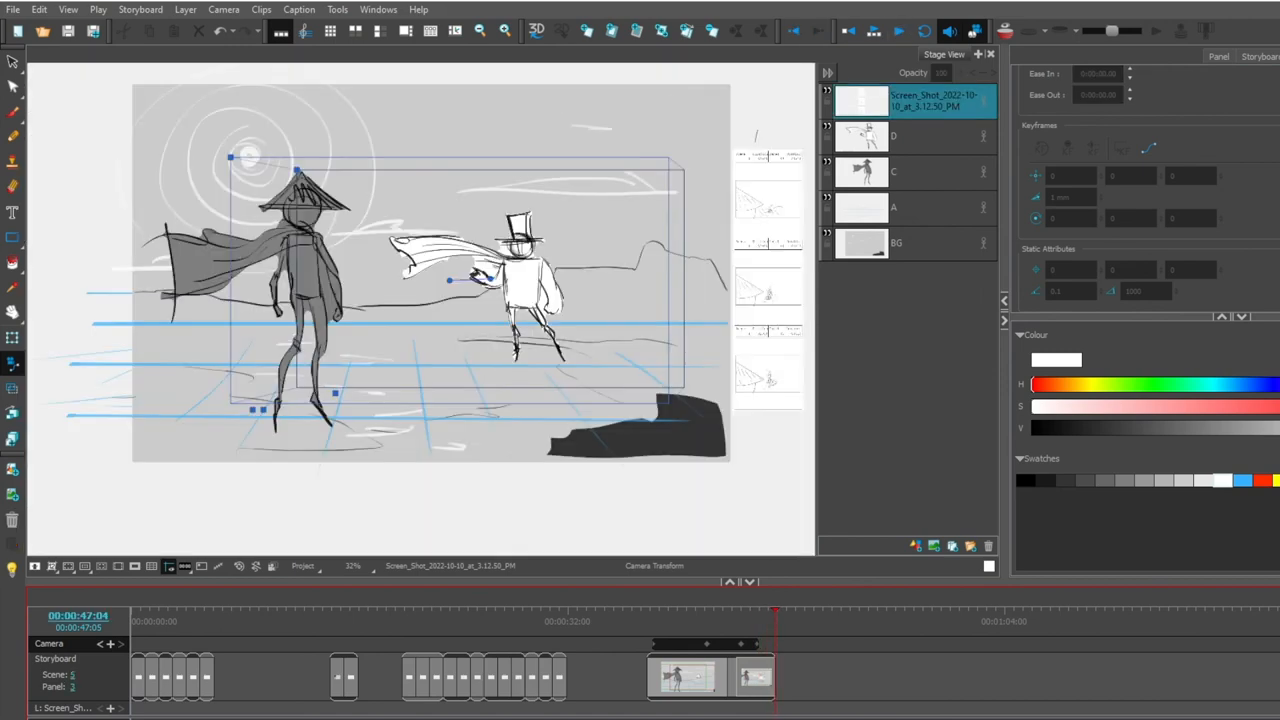